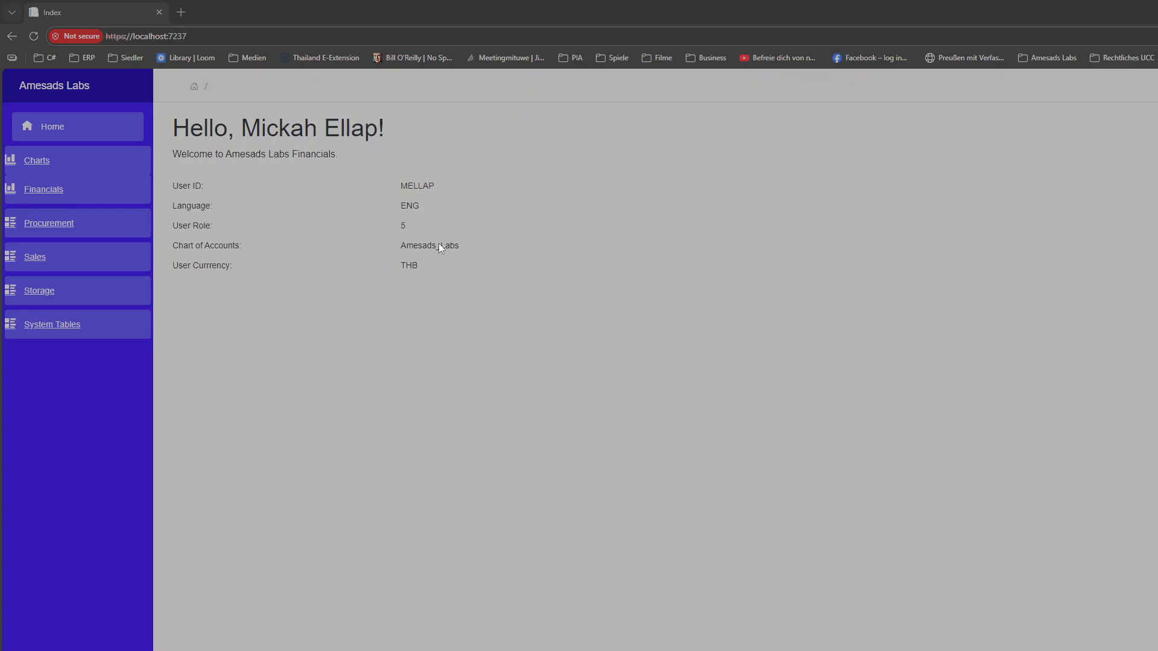
Open the sales order dated 22.12.2025 and review its delivery address and totals
click(34, 259)
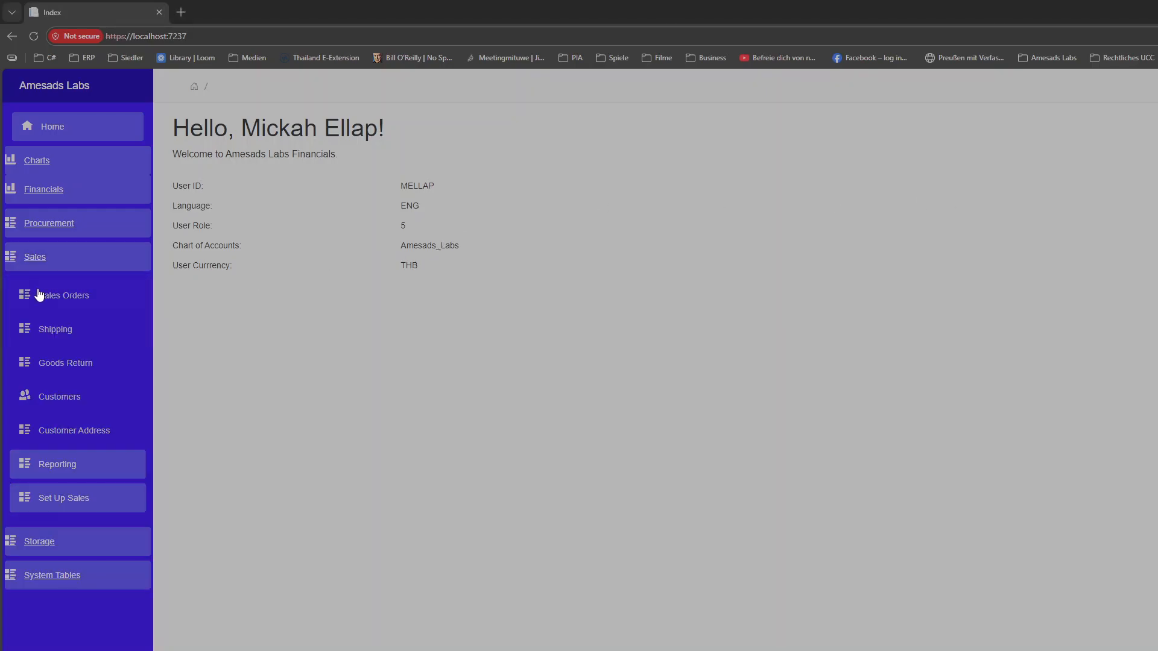
click(38, 295)
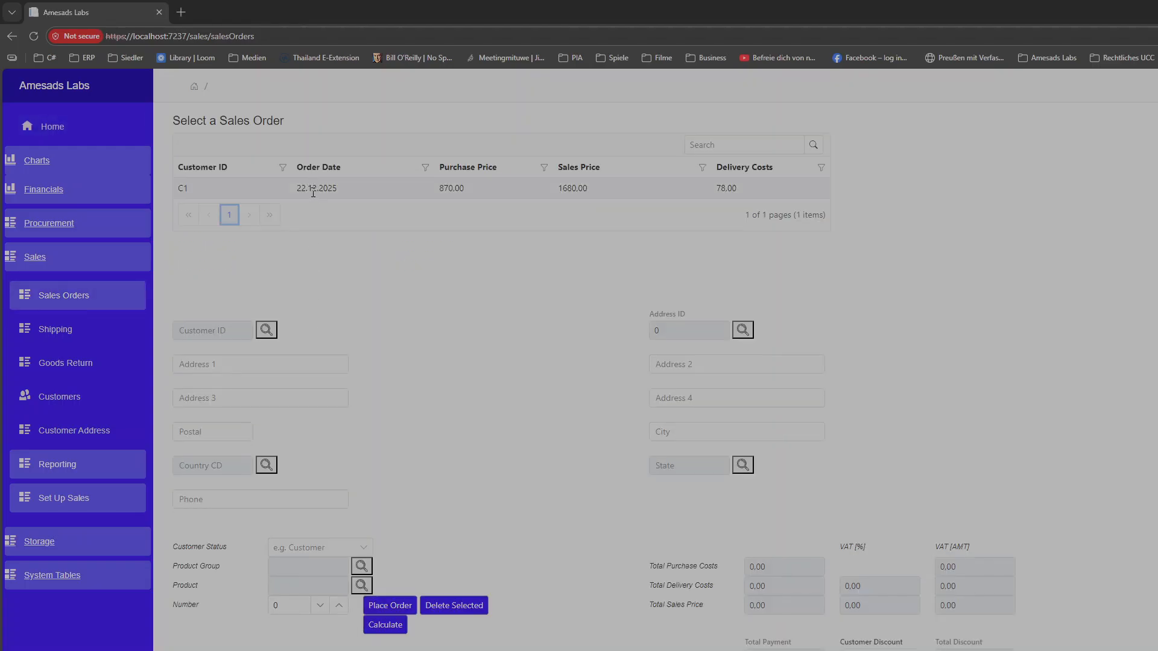
click(314, 191)
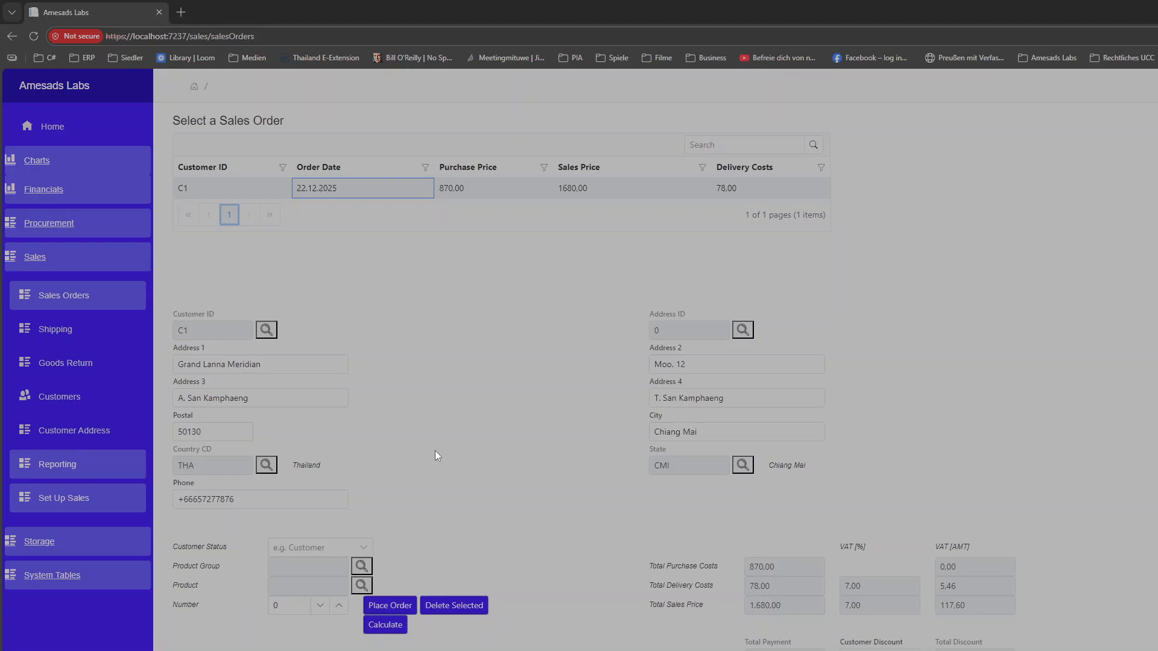
Open the accounts receivable dunnings for debtor A double L and start a new dunning entry
click(42, 192)
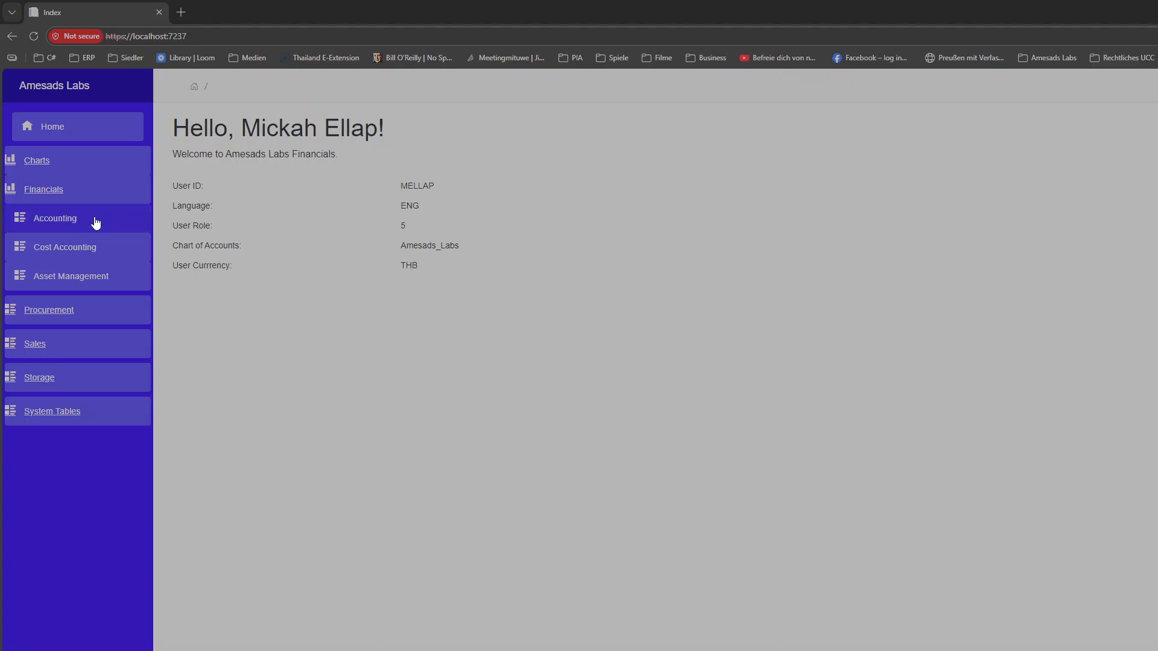
click(60, 224)
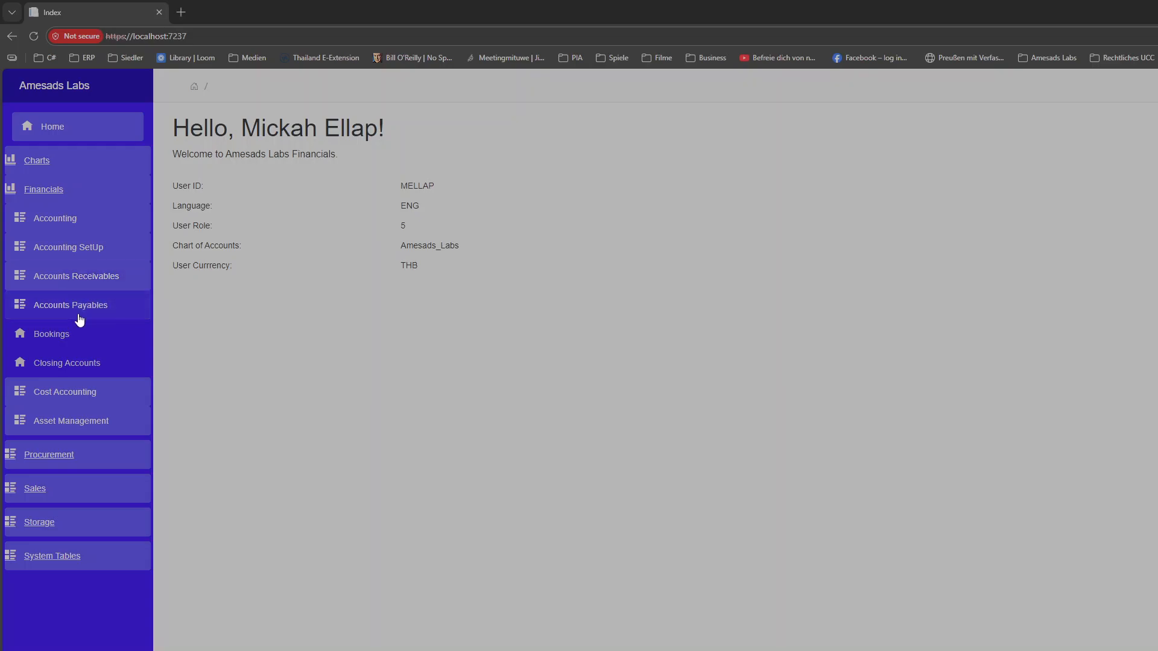
click(83, 279)
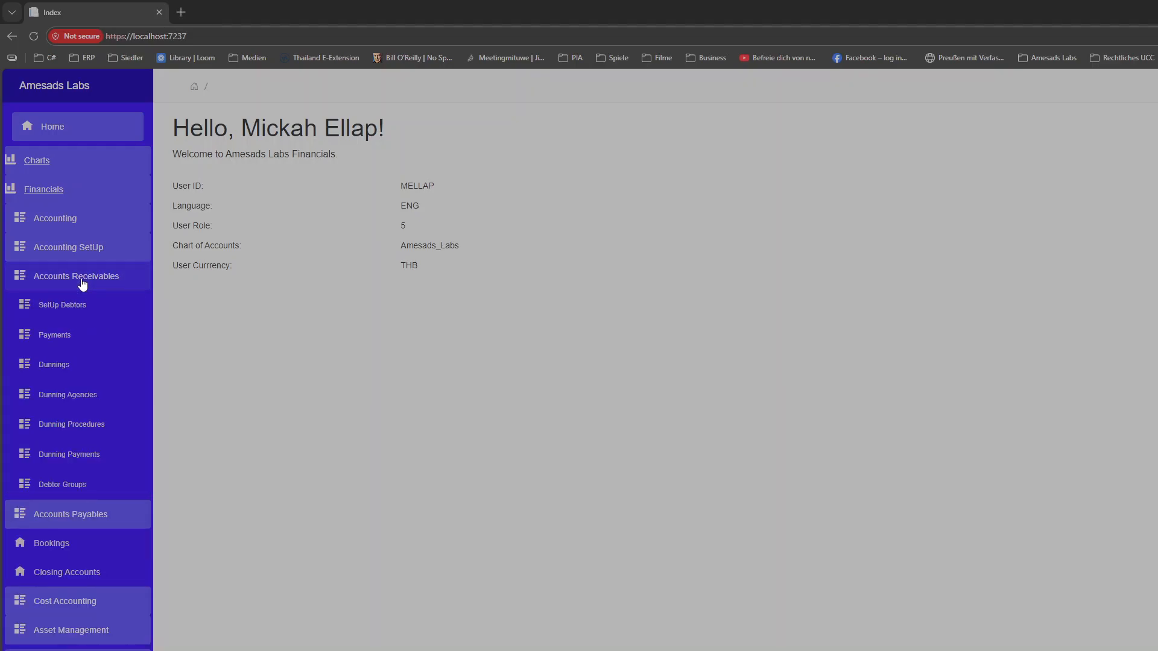
click(61, 367)
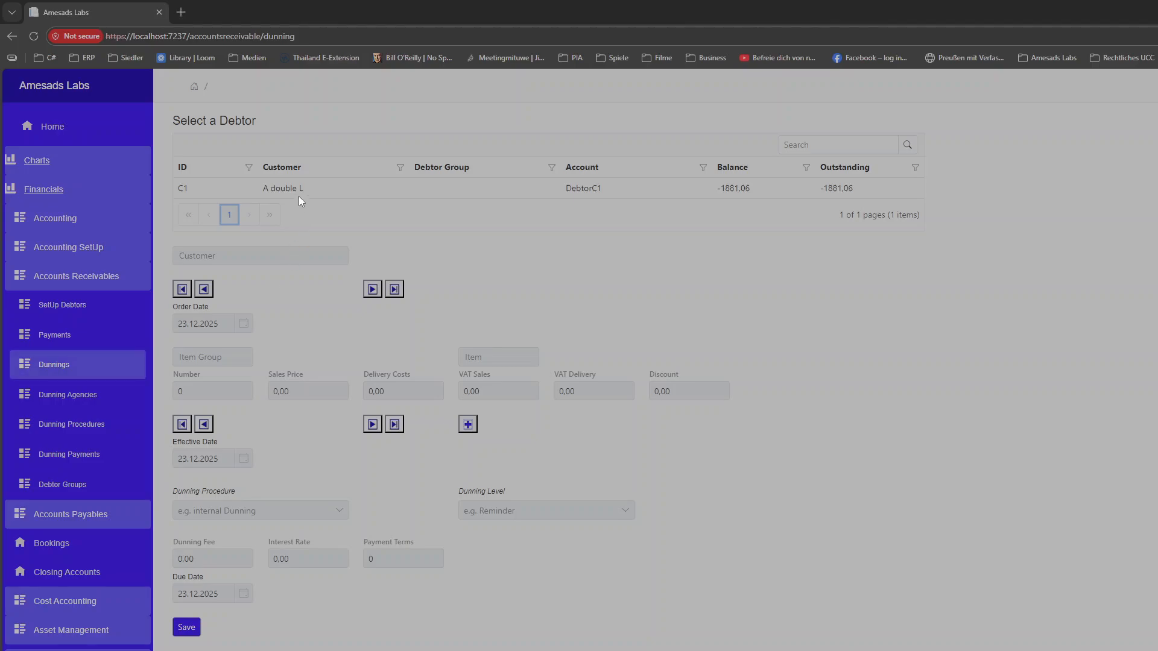
click(298, 192)
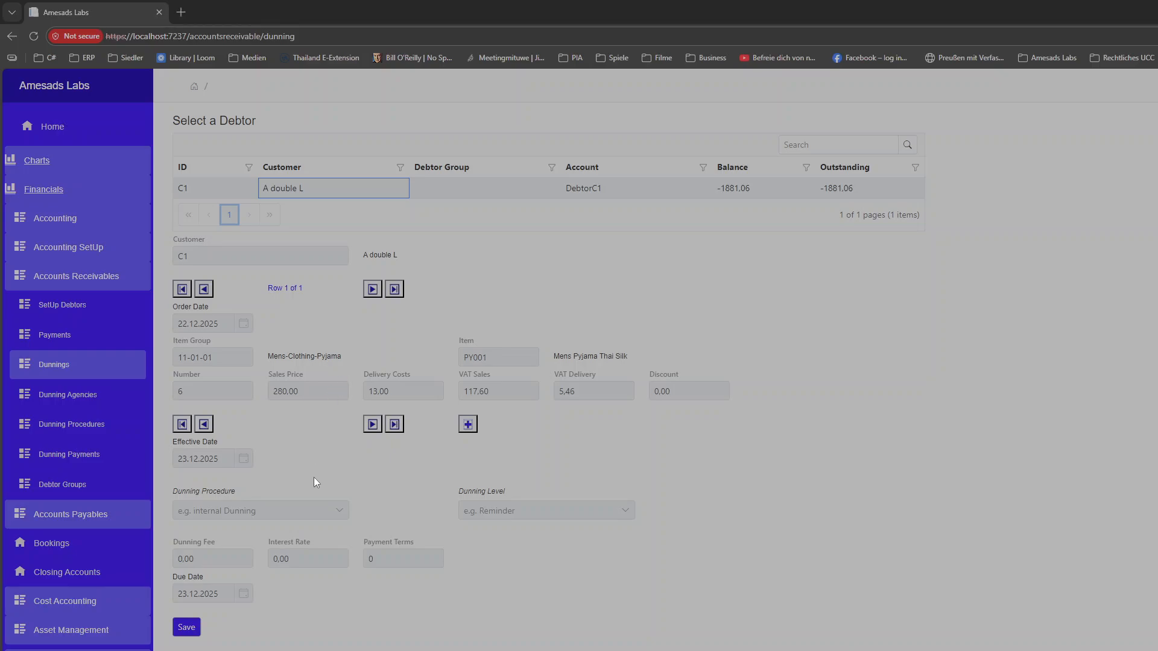
click(468, 425)
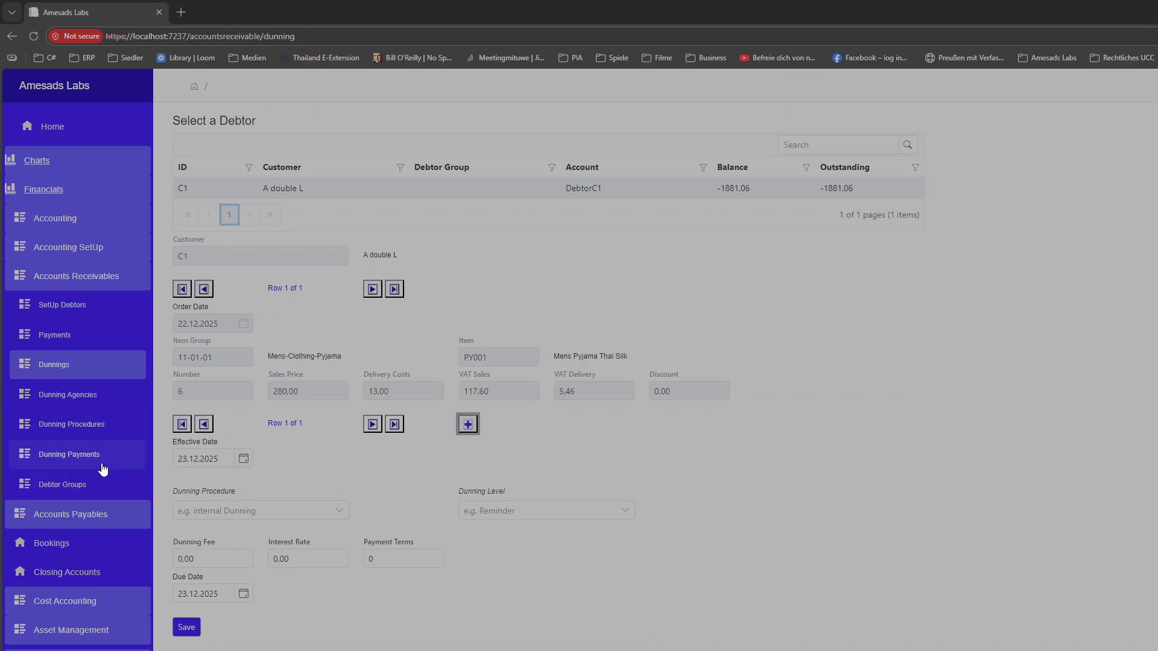
Enter a new dunning procedure named "Internal Dunning" with the description "internal Dunning"
click(67, 425)
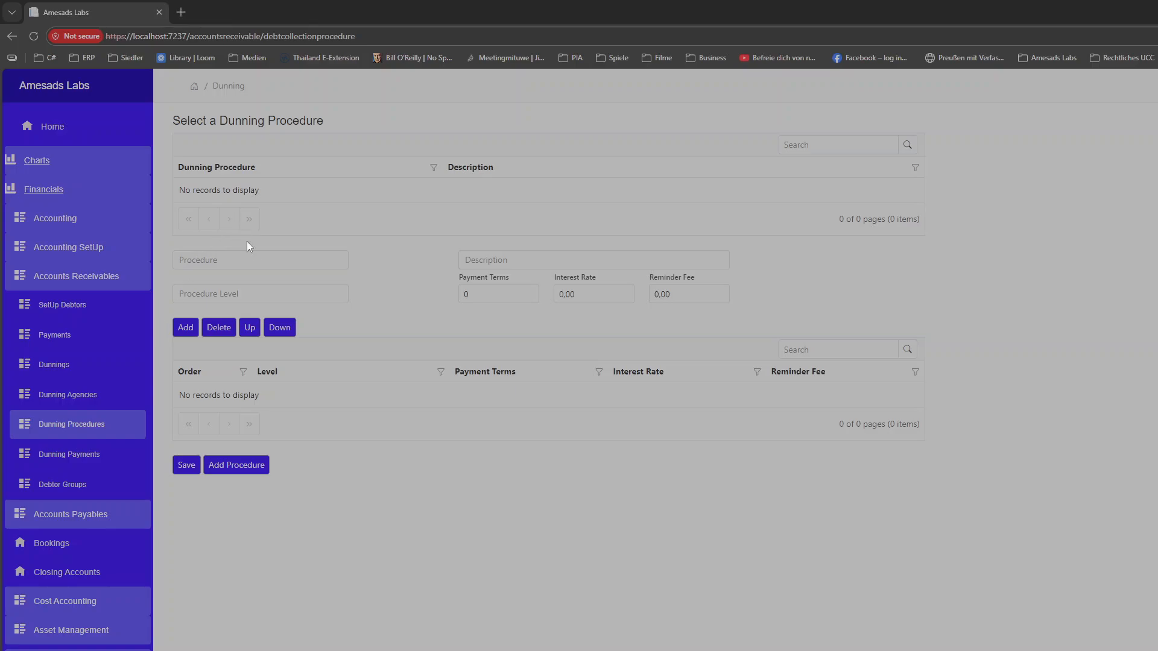
click(258, 257)
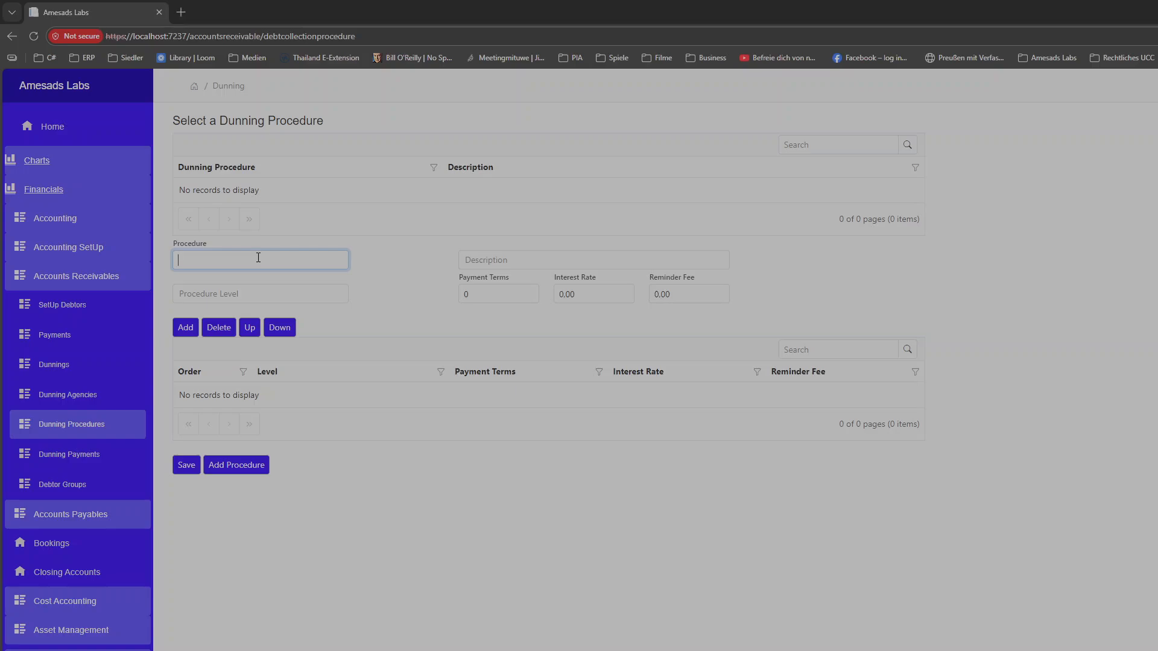
text(Internal Dunning)
key(Tab)
text(inter)
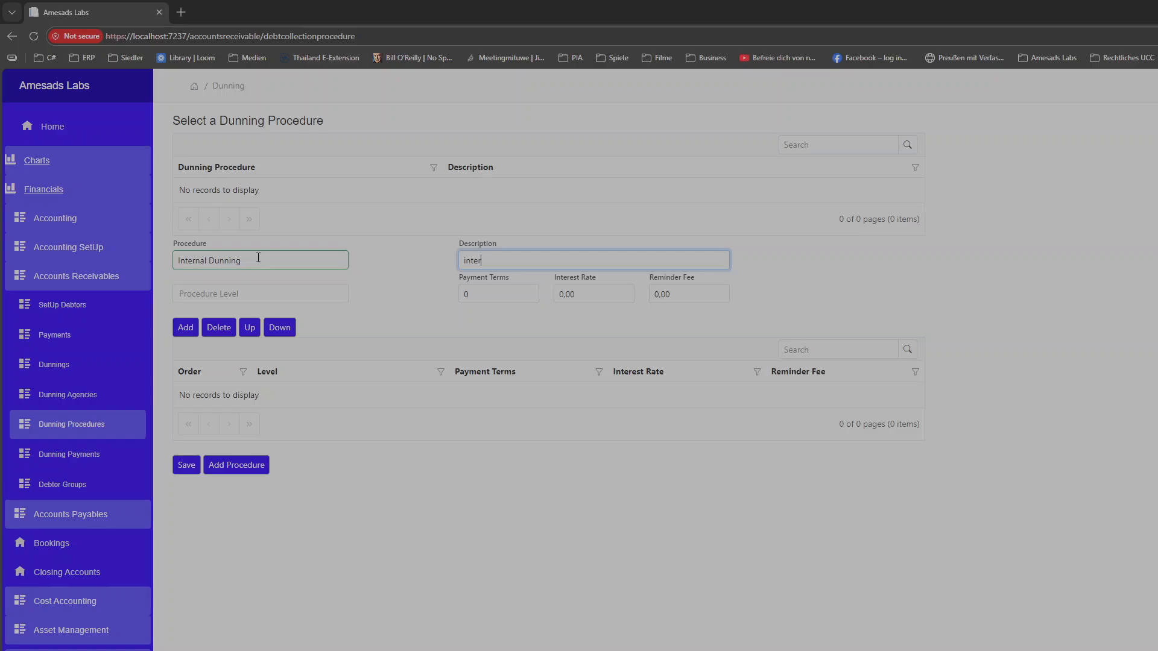
text(nal Dunning)
key(Tab)
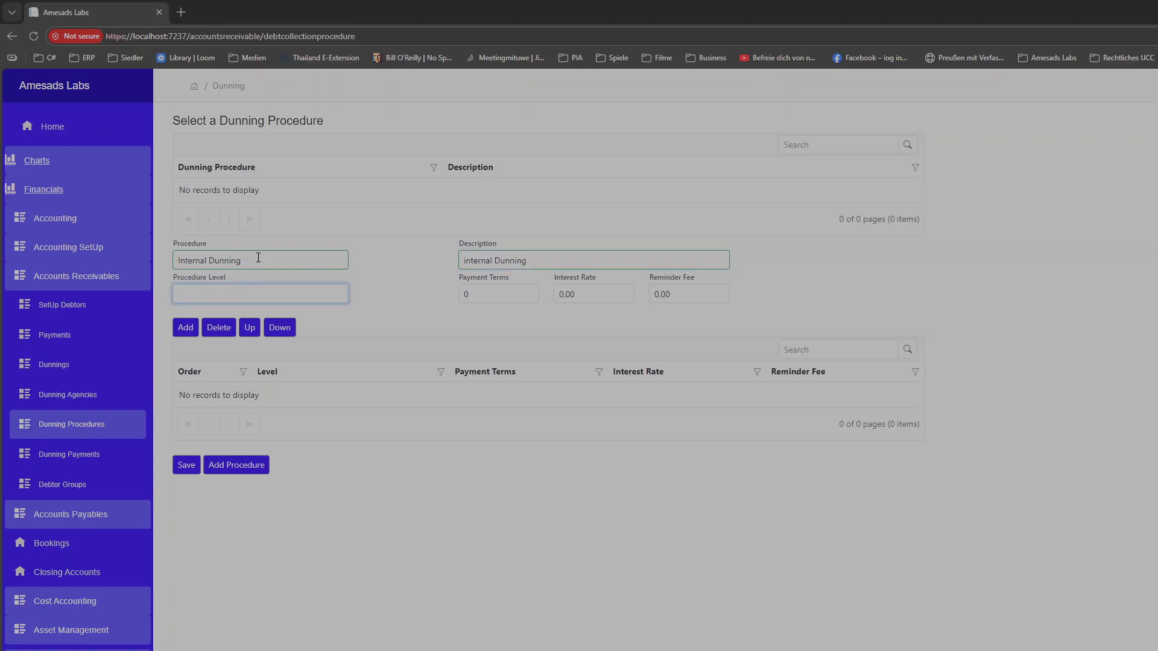
Add a procedure level named "Gentle Reminder" with payment terms of 10
text(Step 1)
key(Tab)
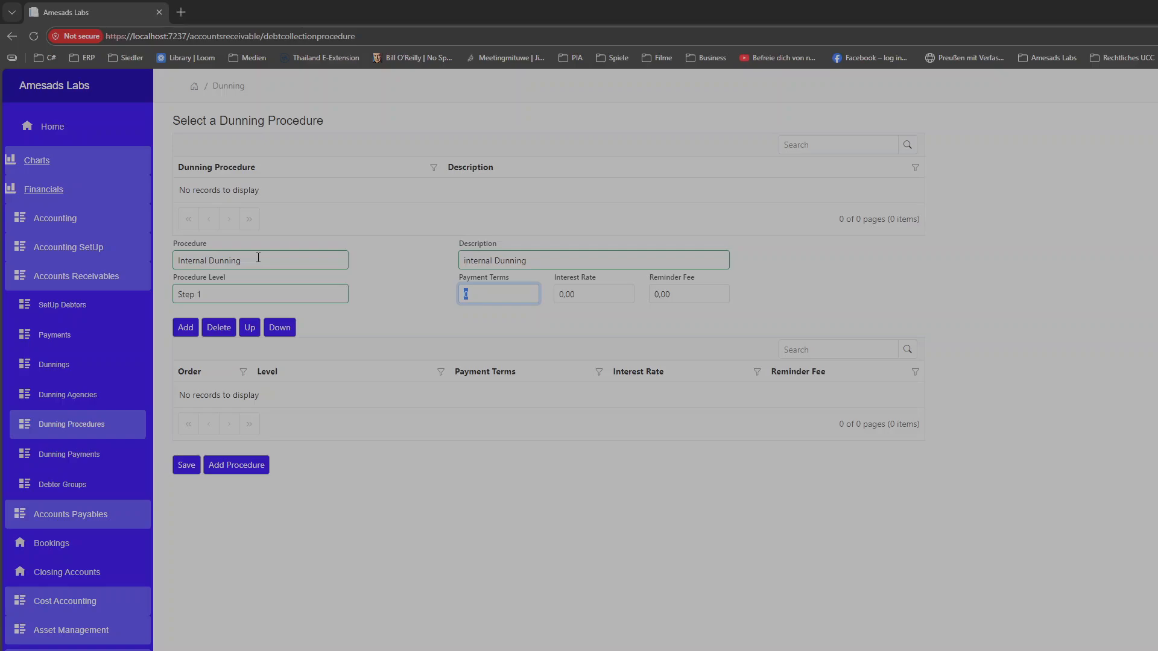
key(shift+Tab)
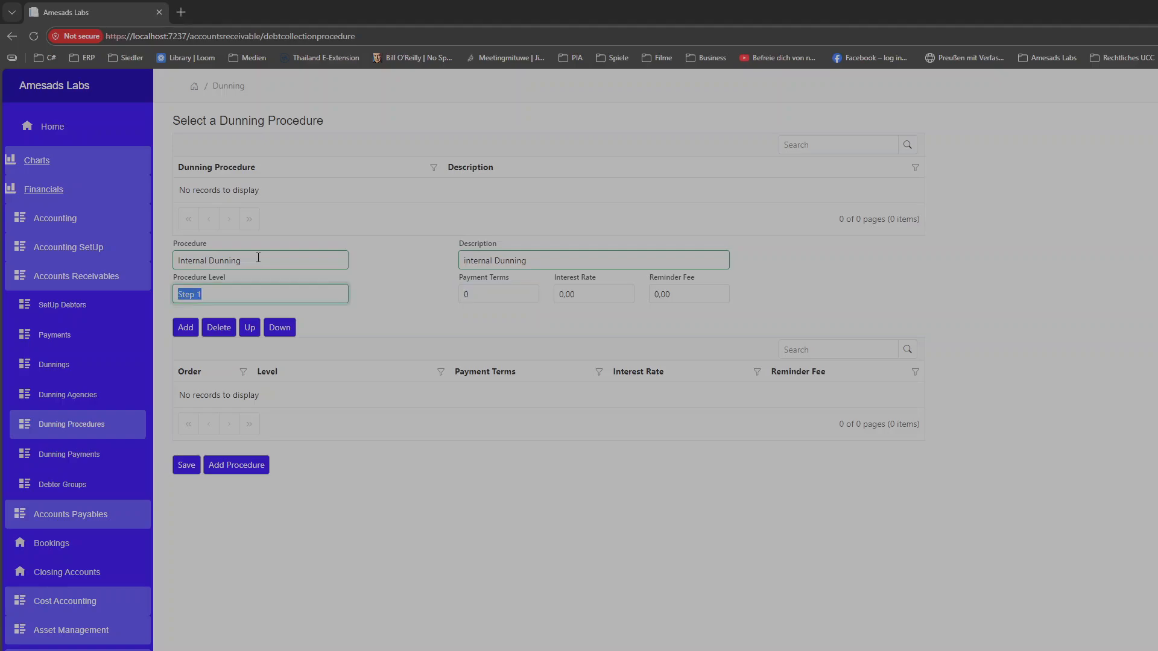
text(Gent)
text(l)
key(BackSpace)
text(tle Reminder)
key(Tab)
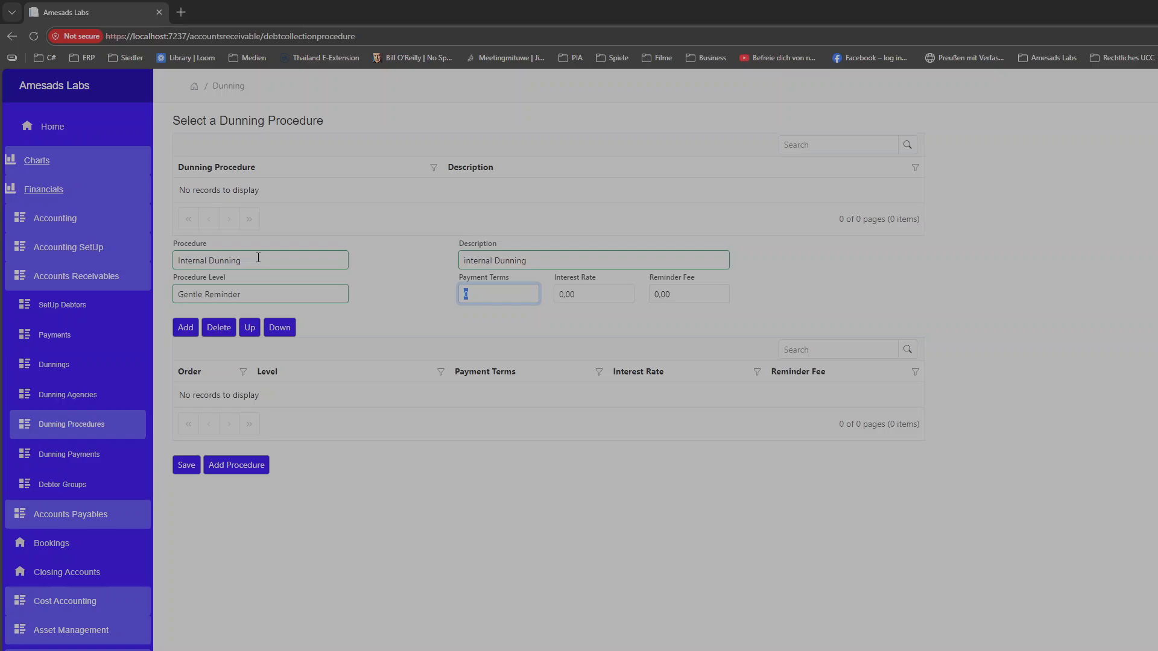
text(10)
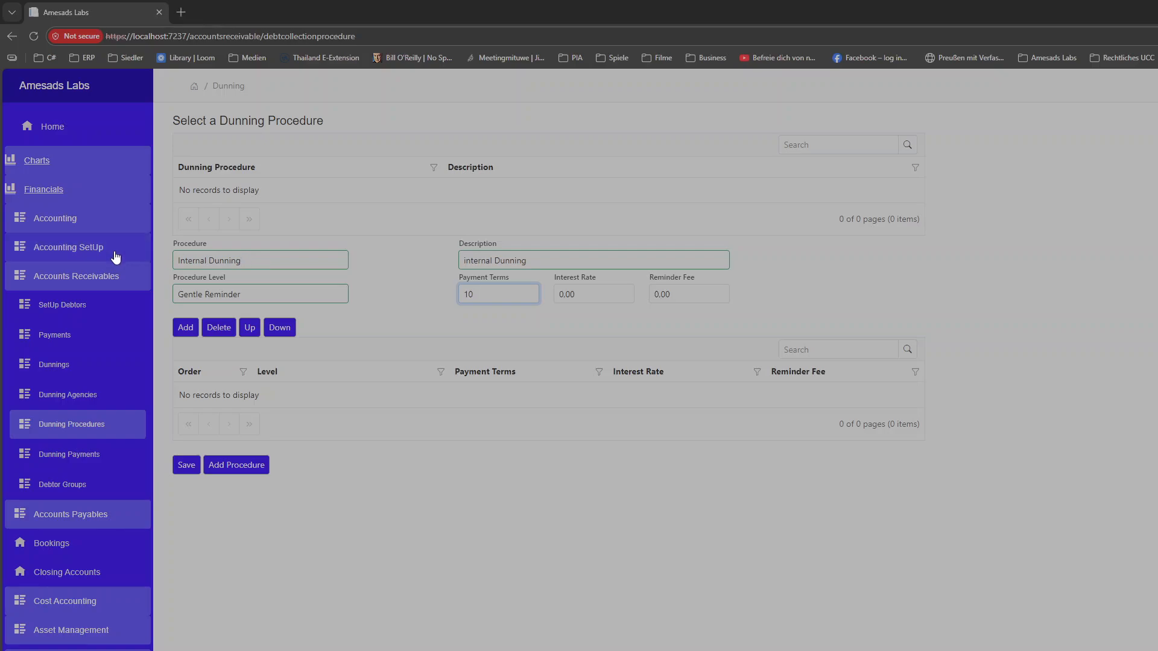
click(186, 329)
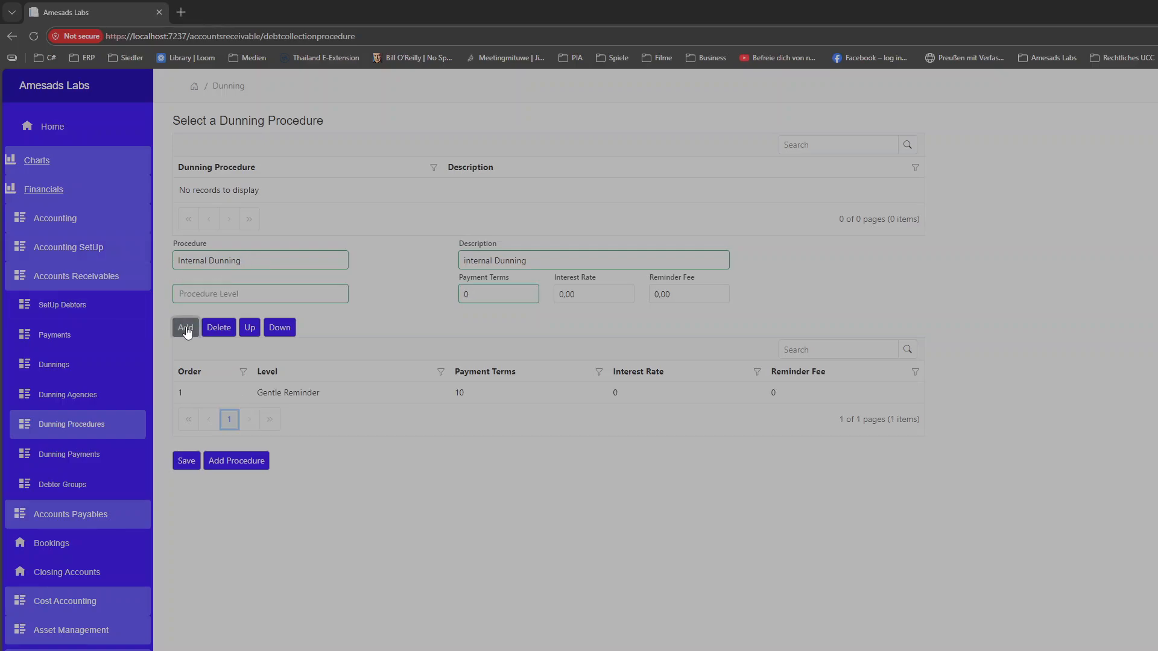
Add a procedure level named "Dunning Step 1" with payment terms of 7 and interest rate 3, and save the procedure
click(209, 291)
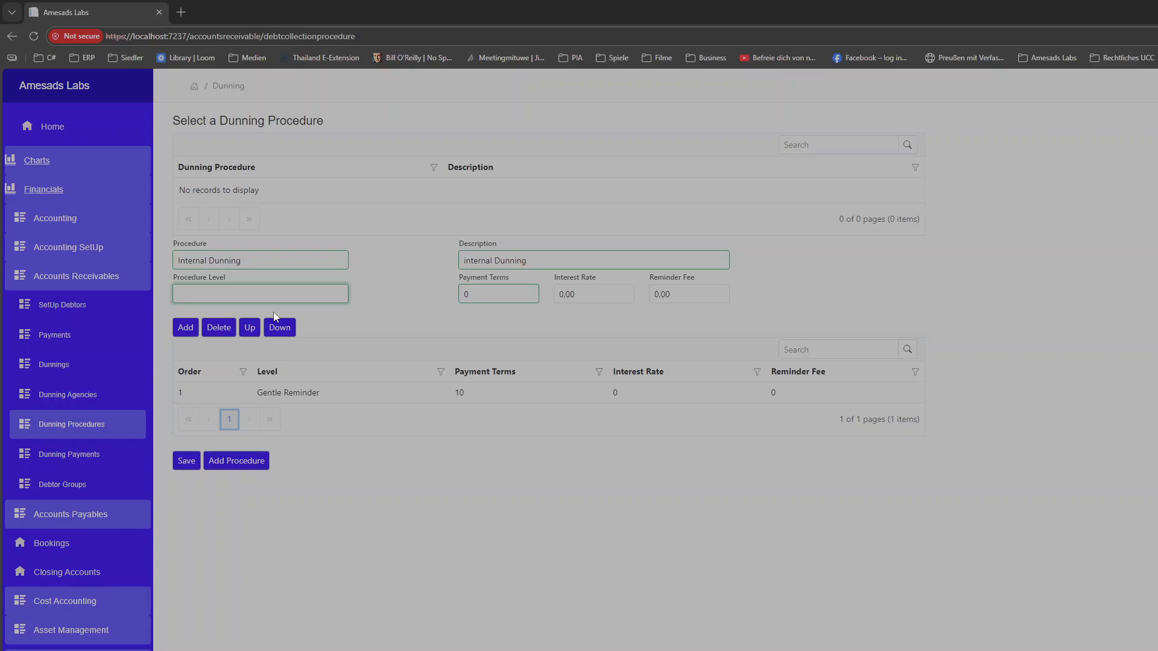
text(Dunning Step 1)
key(Tab)
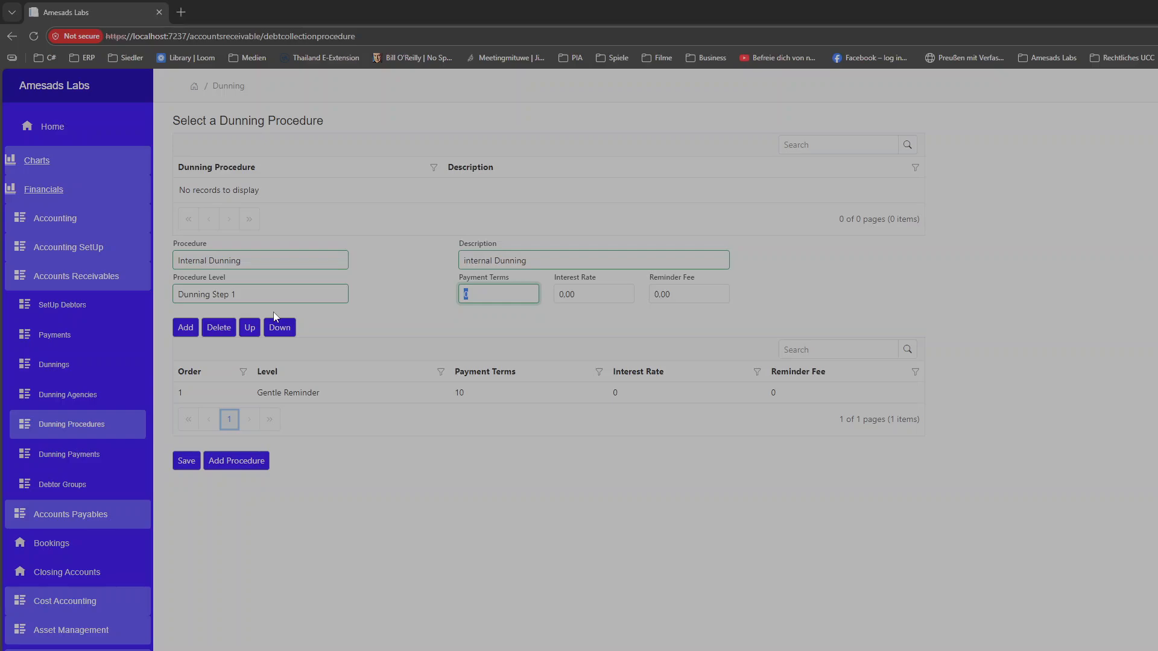
text(7)
key(Tab)
text(3)
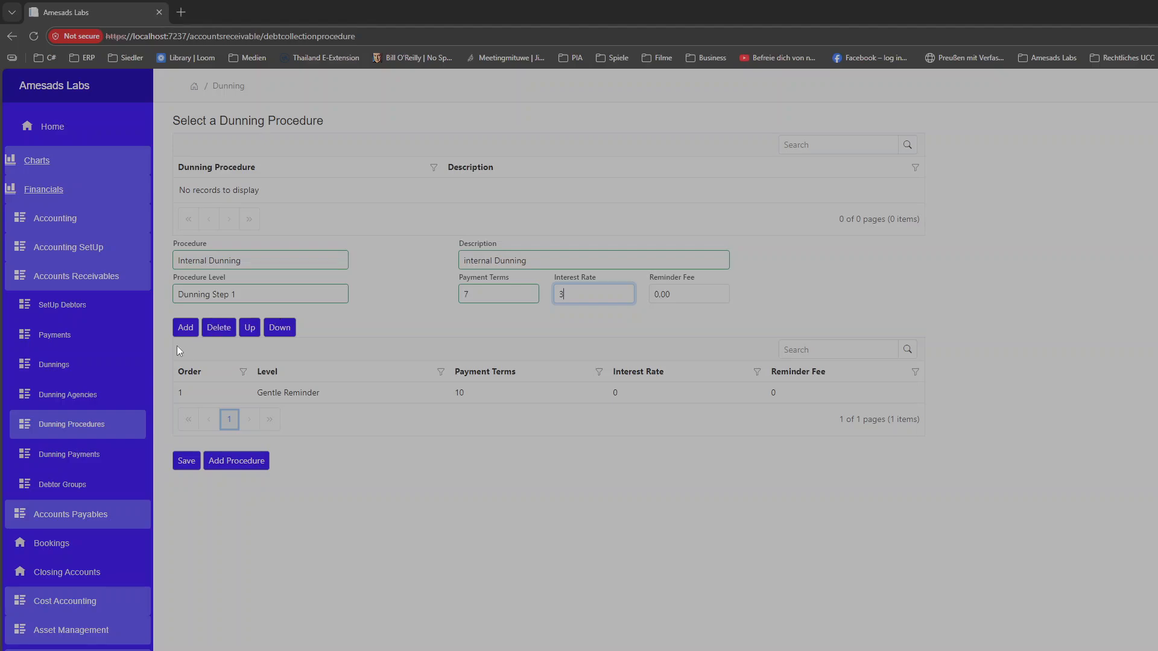
click(186, 328)
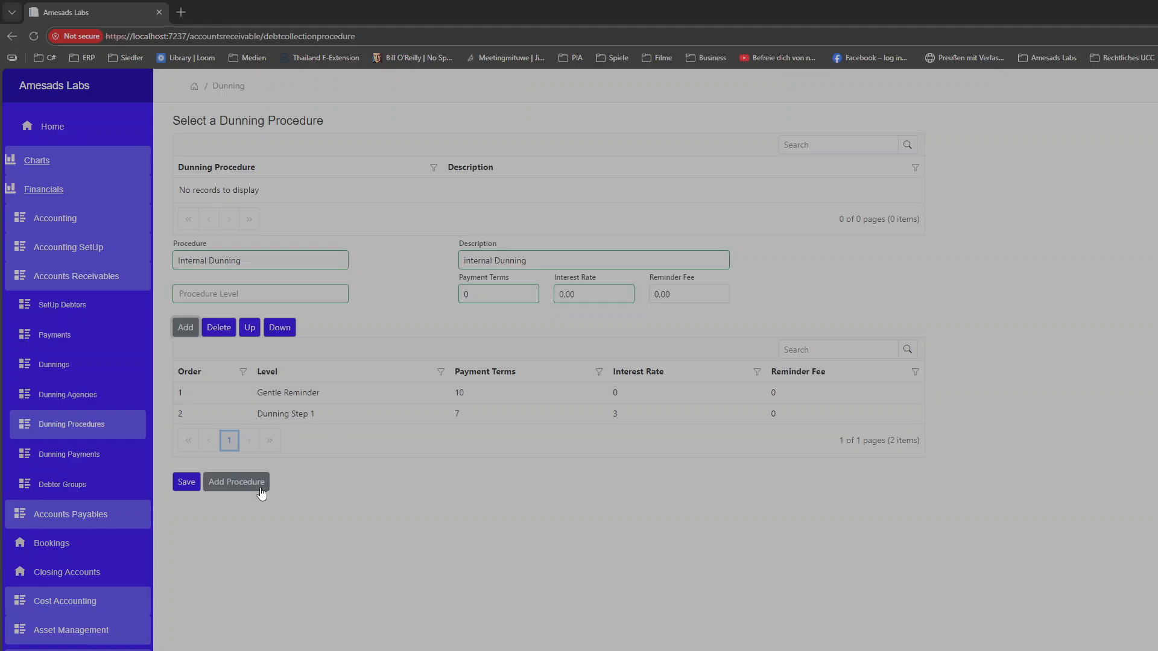
click(182, 487)
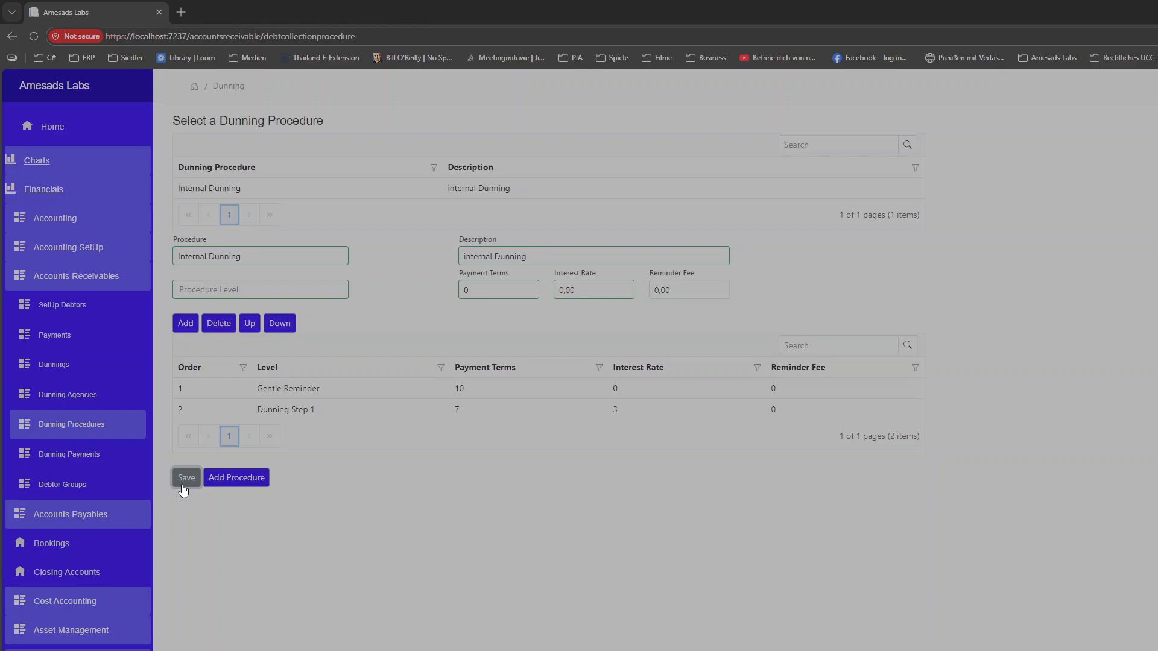
Start a new dunning entry for debtor A double L using the internal Dunning procedure and the Gentle Reminder level
click(60, 367)
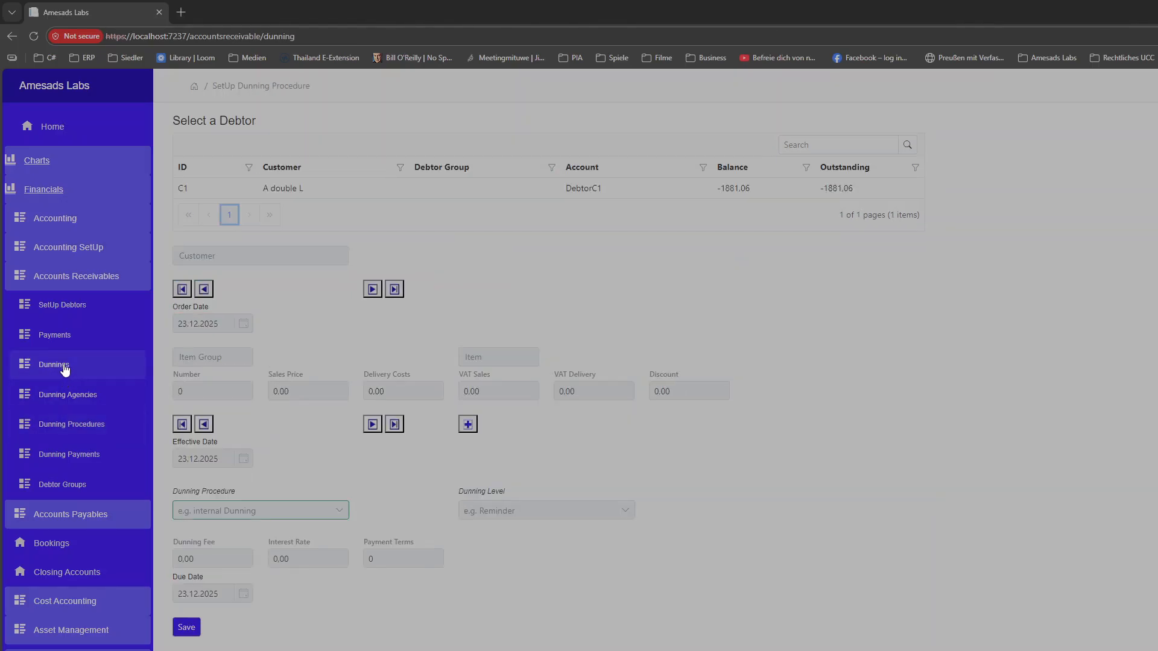
click(274, 189)
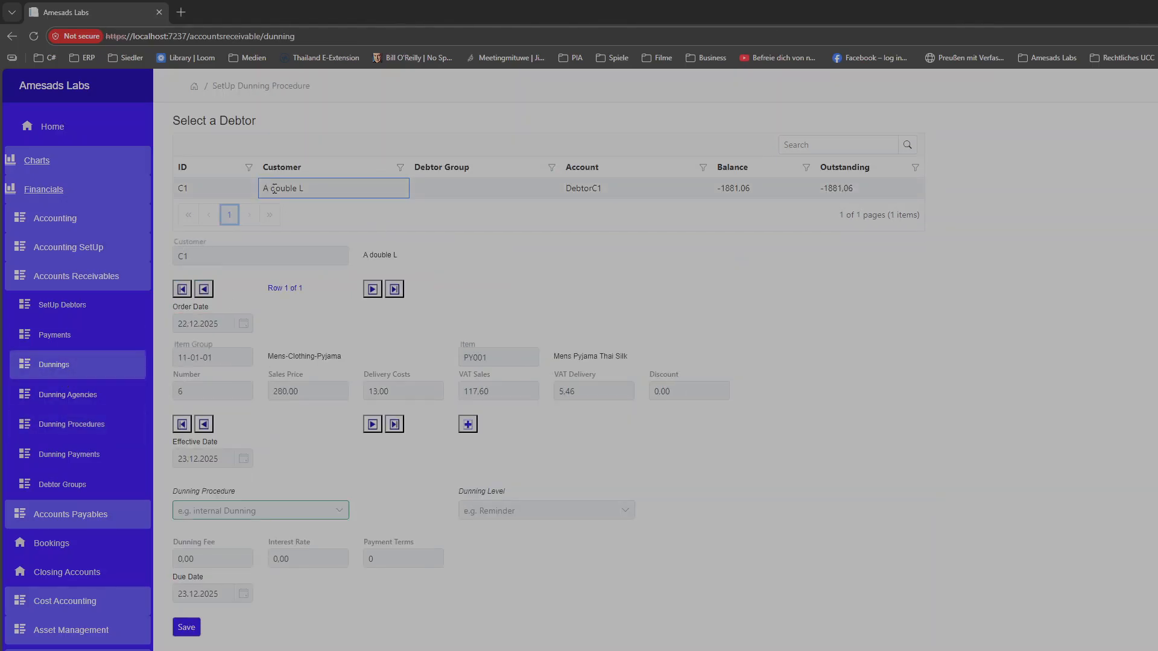
click(471, 426)
click(326, 511)
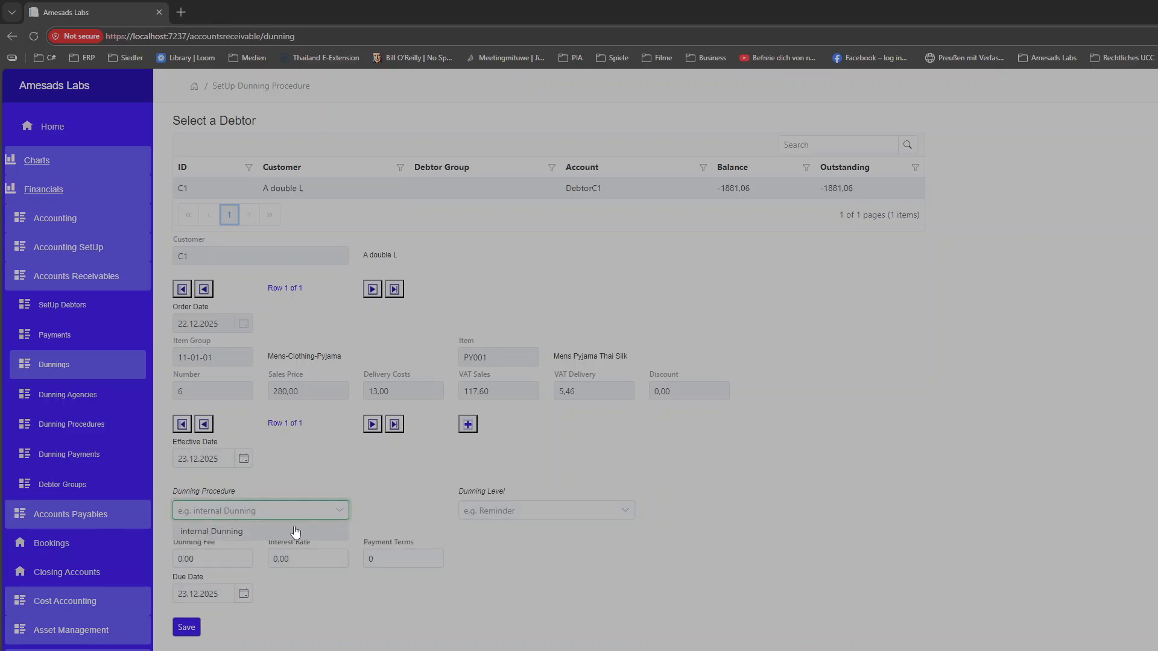
click(289, 535)
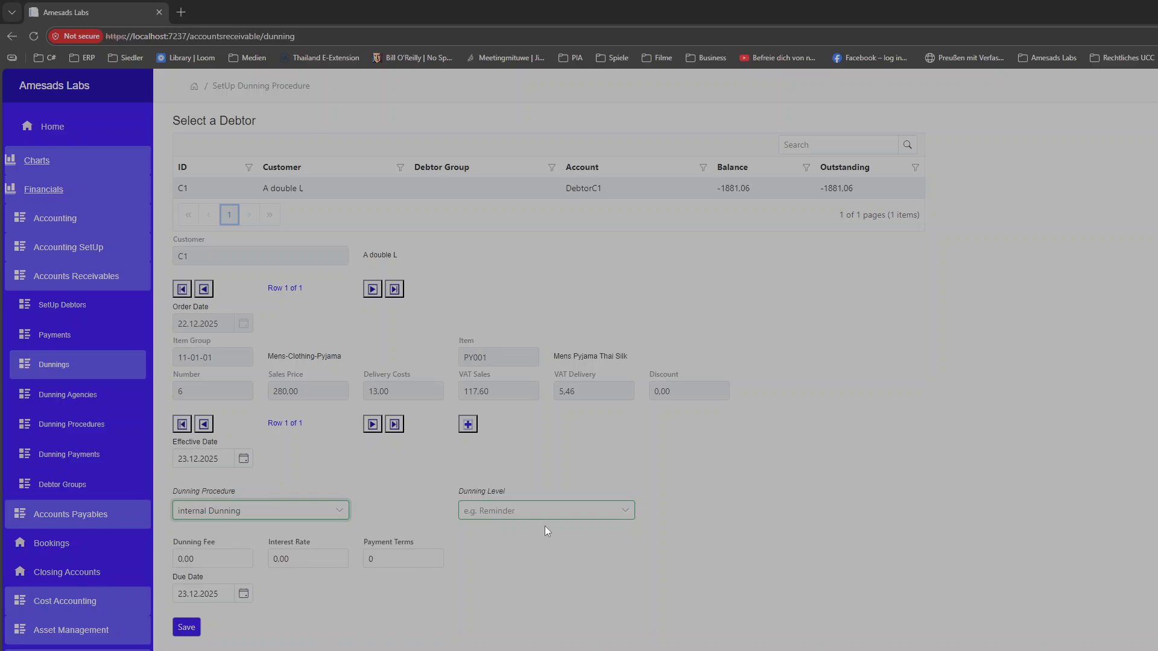
click(625, 512)
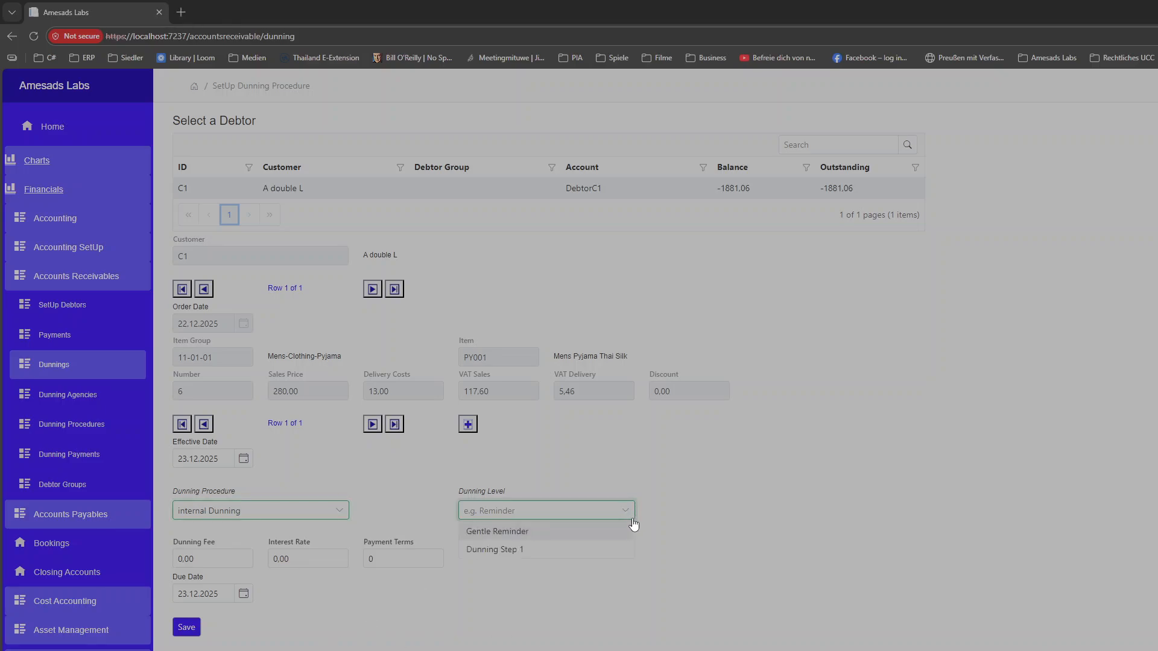
click(553, 532)
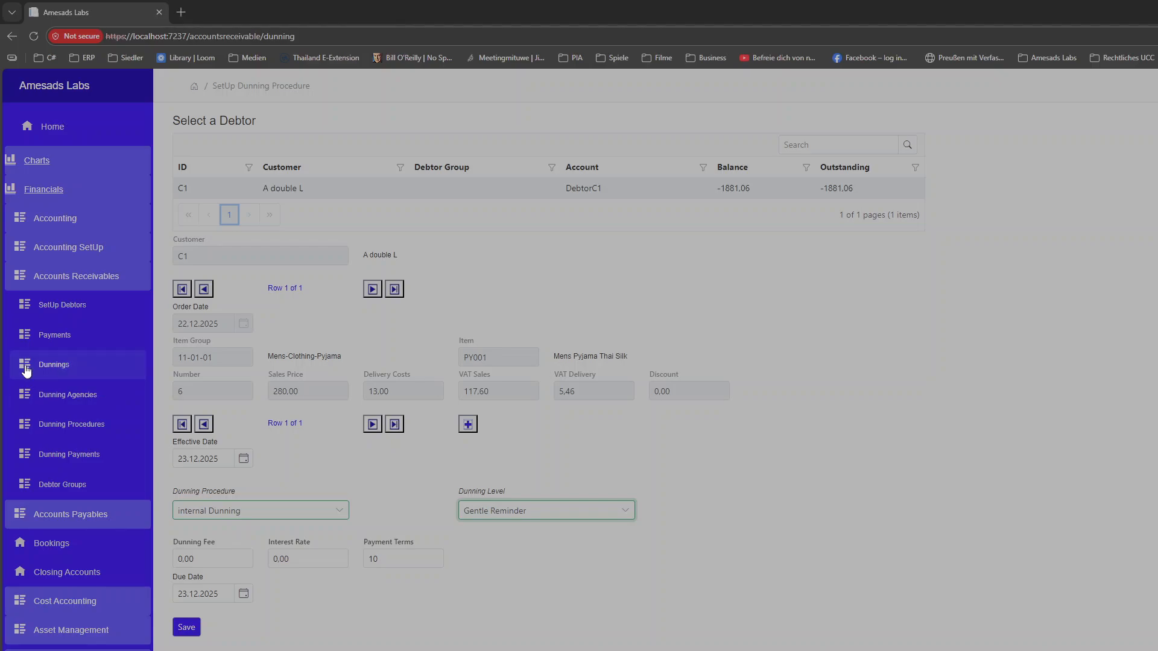
Start a payment booking for debtor A double L from Bank with the booking ID "Payment 1"
click(46, 341)
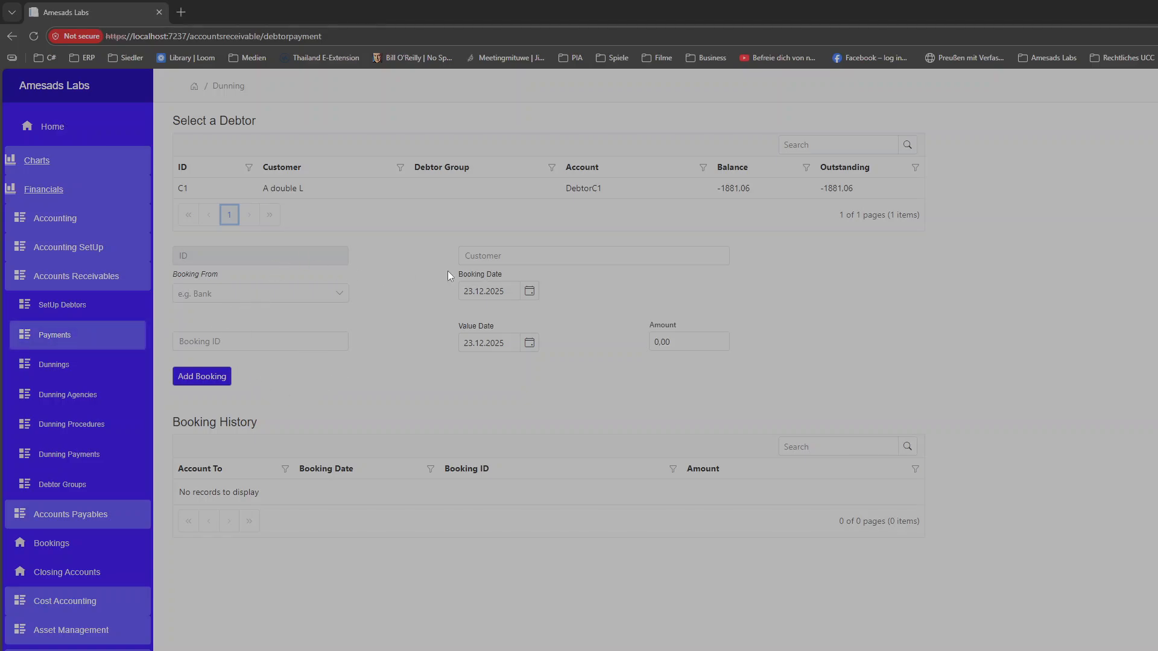
click(296, 188)
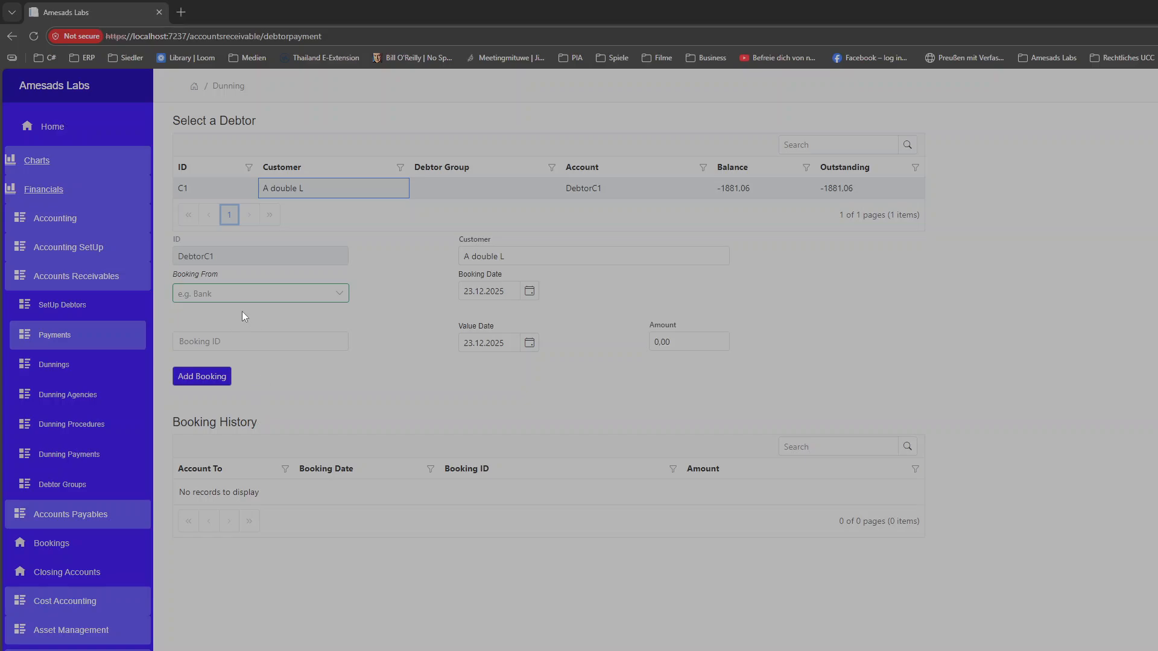
click(340, 296)
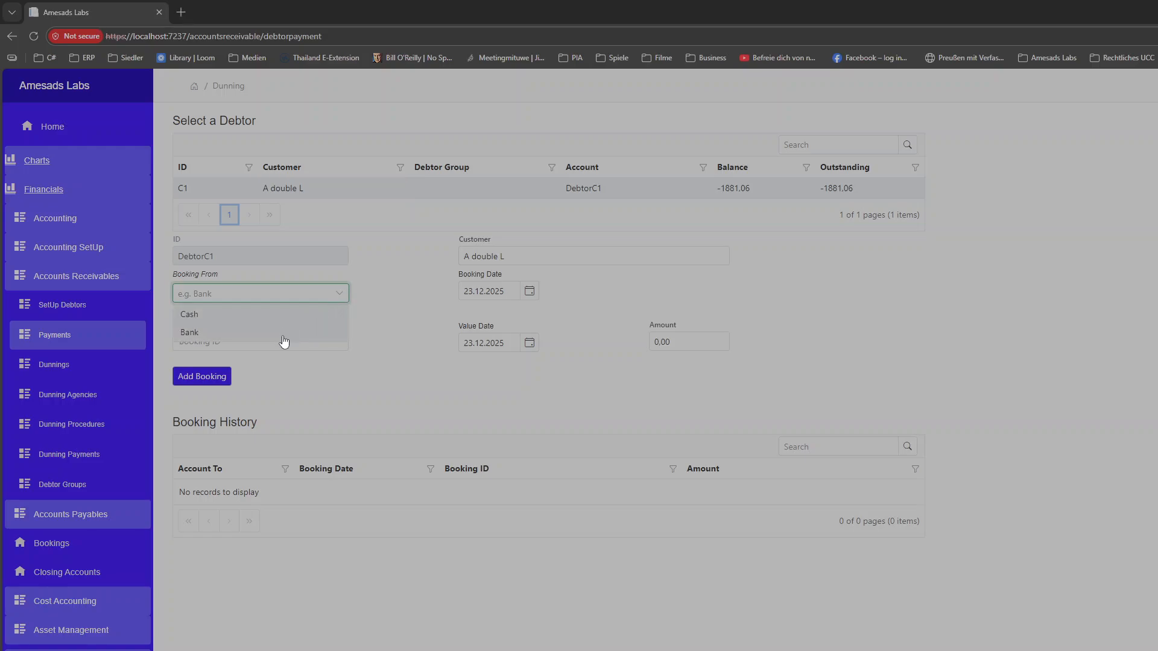
click(283, 335)
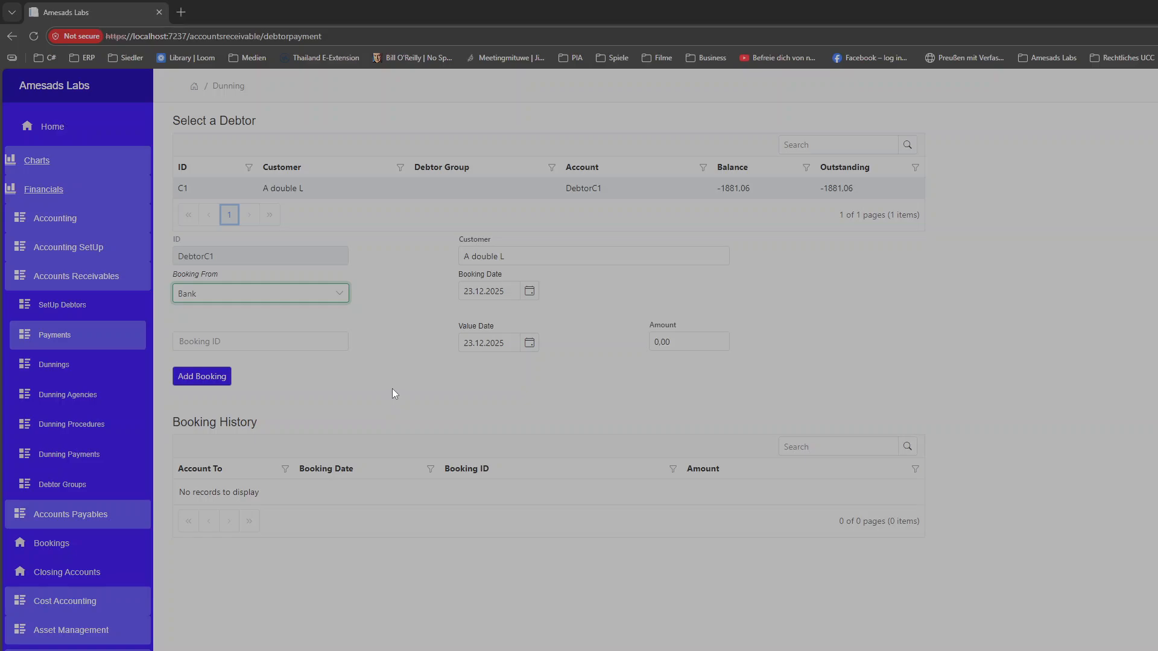
click(241, 343)
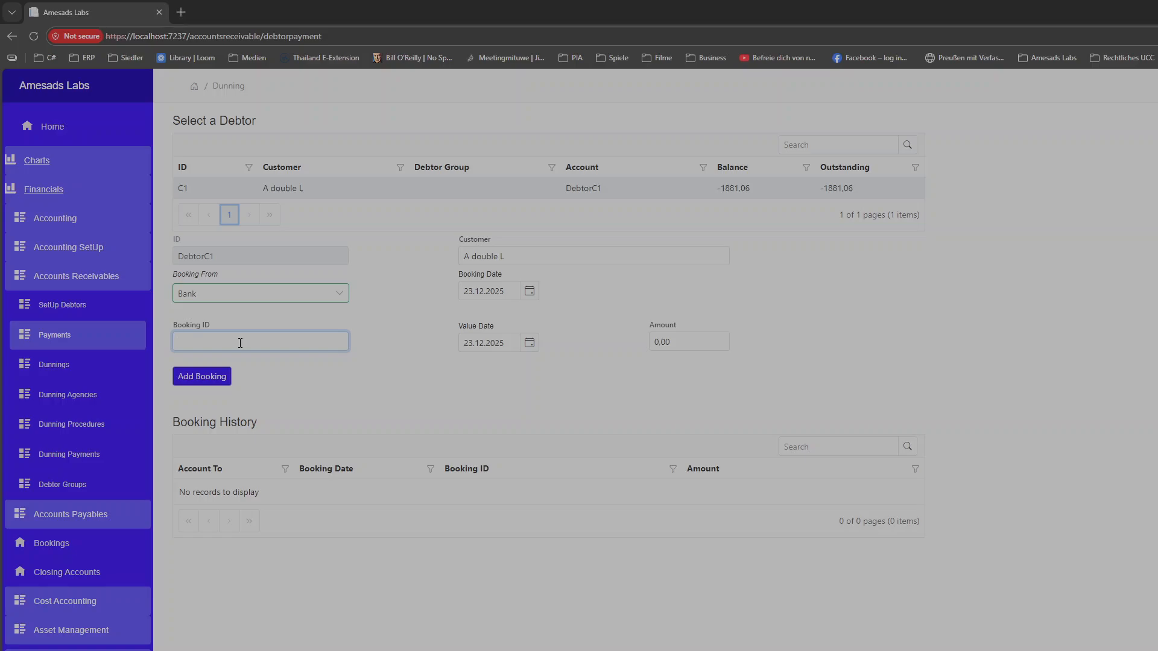
text(Payment 1)
Set the payment amount to 1882 and assign it to the due position for item PY001
click(682, 344)
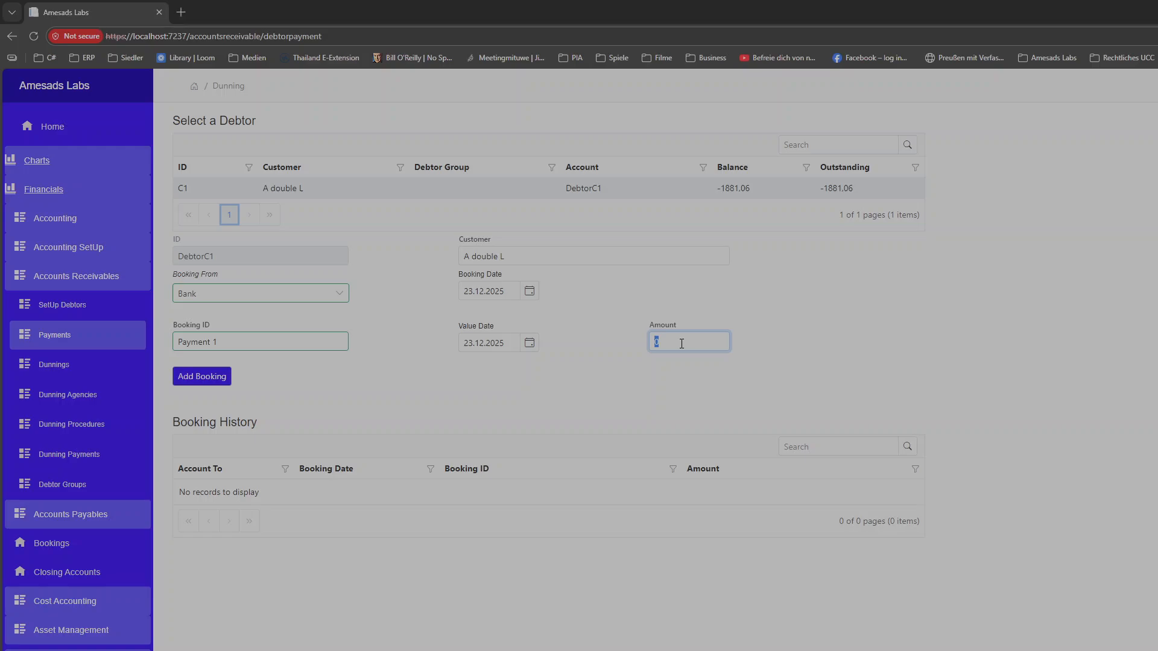
text(1881)
key(BackSpace)
text(2)
key(Tab)
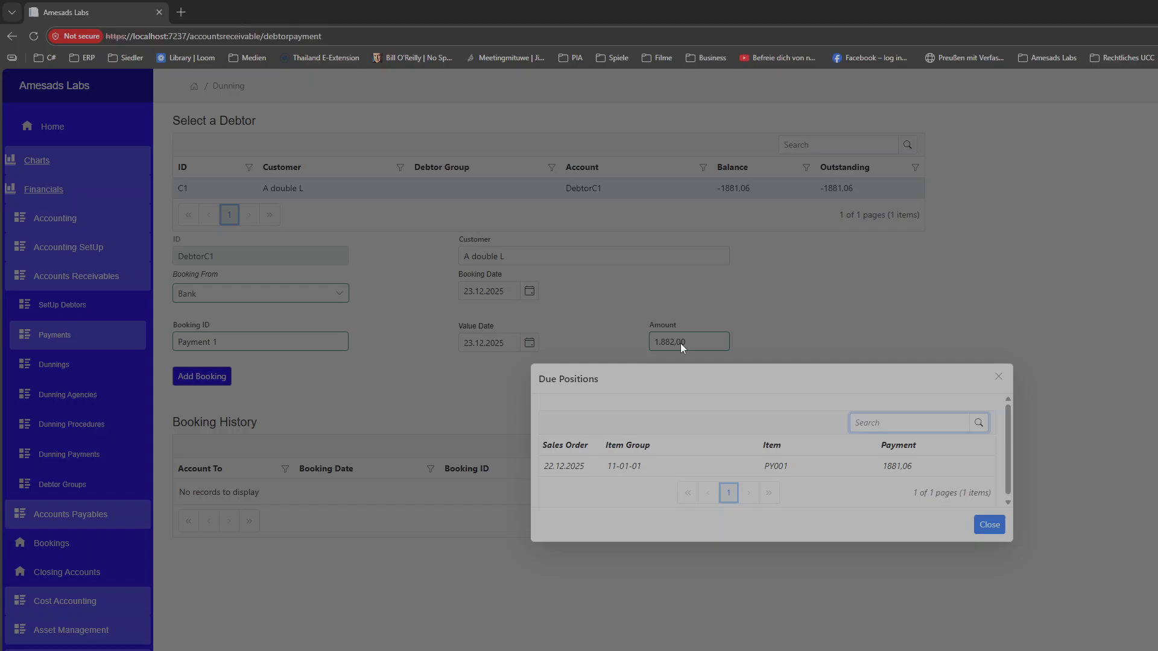
click(617, 466)
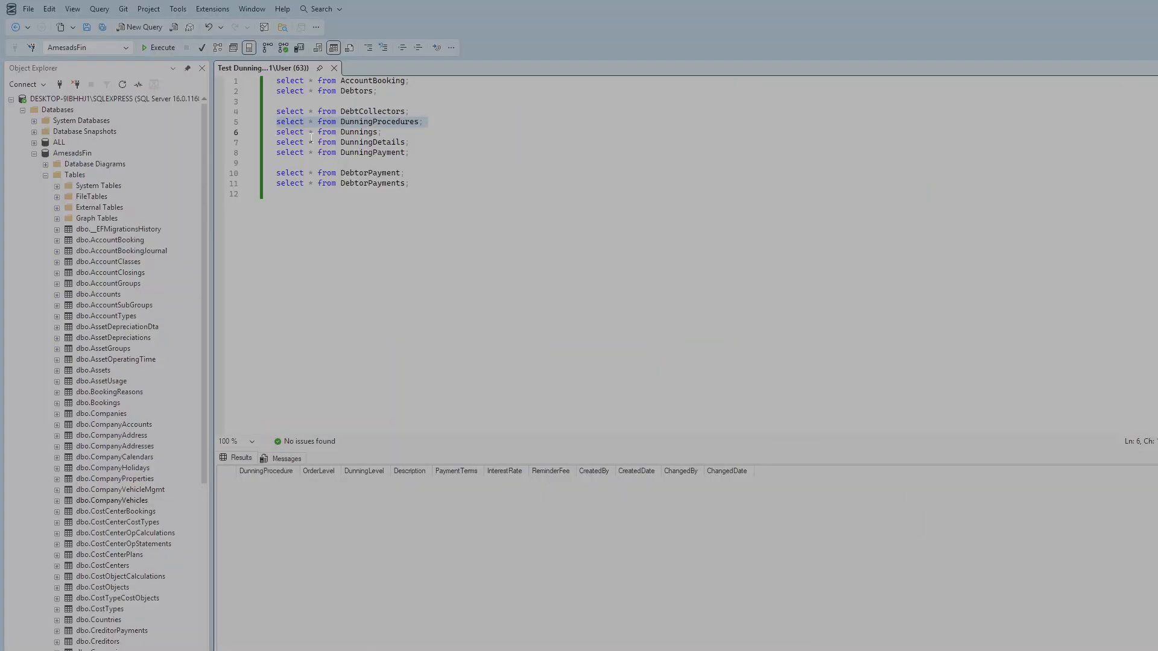
Switch to SQL Server Management Studio and run the select queries on the Debtors and DebtorPayment tables
click(229, 92)
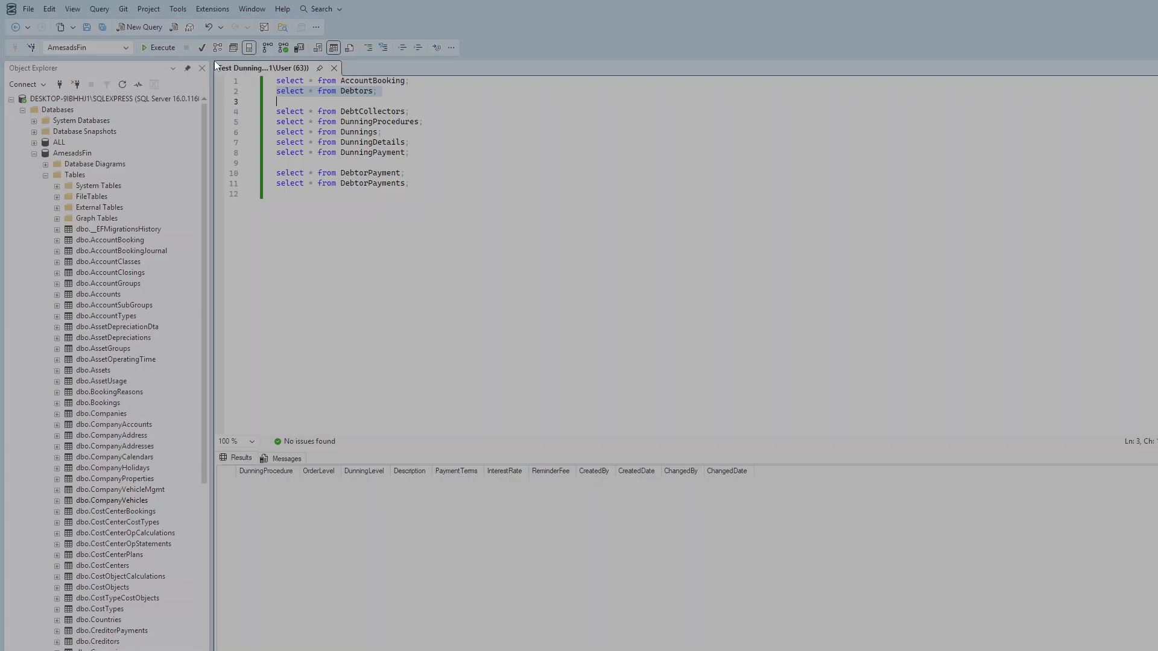
click(161, 48)
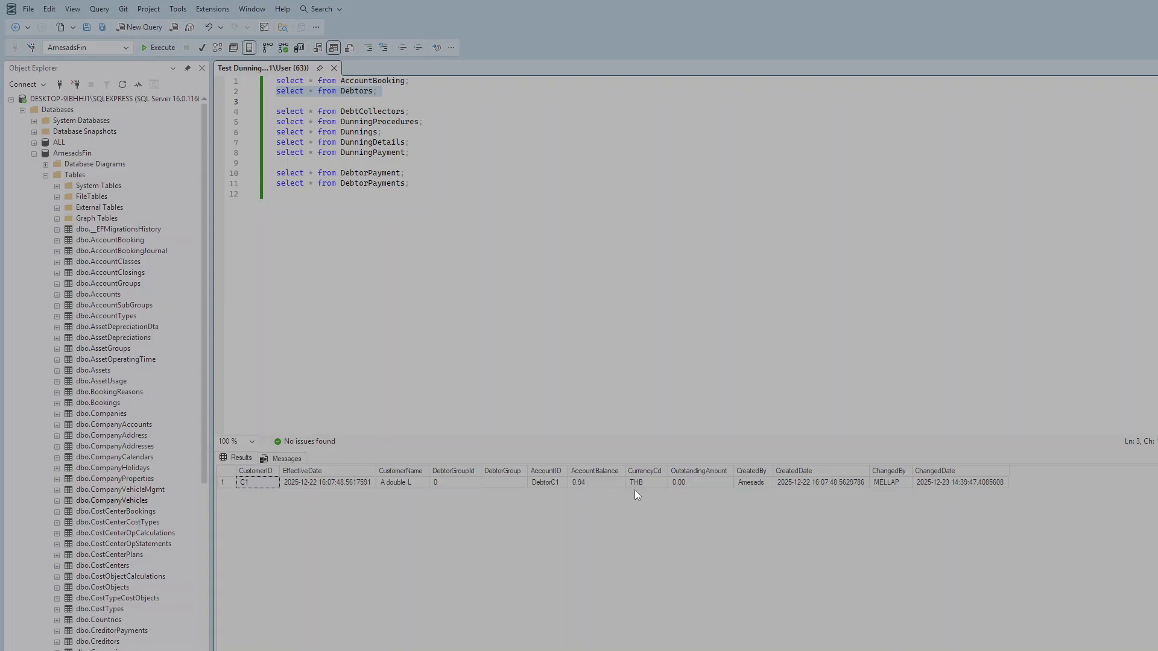
click(247, 176)
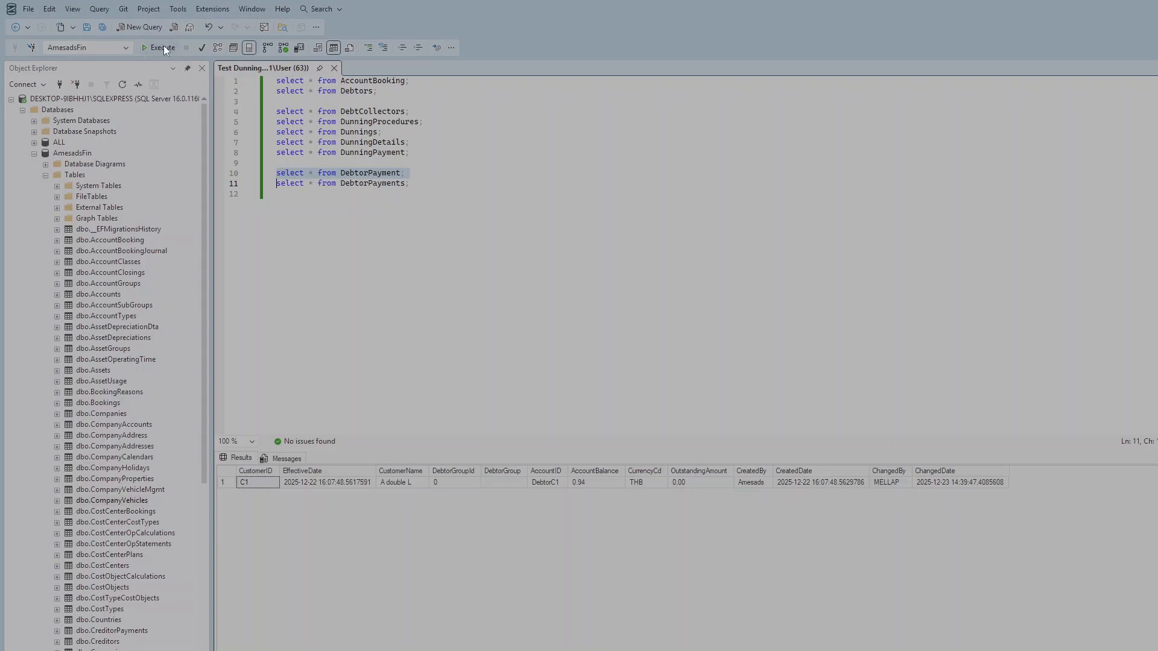
click(161, 48)
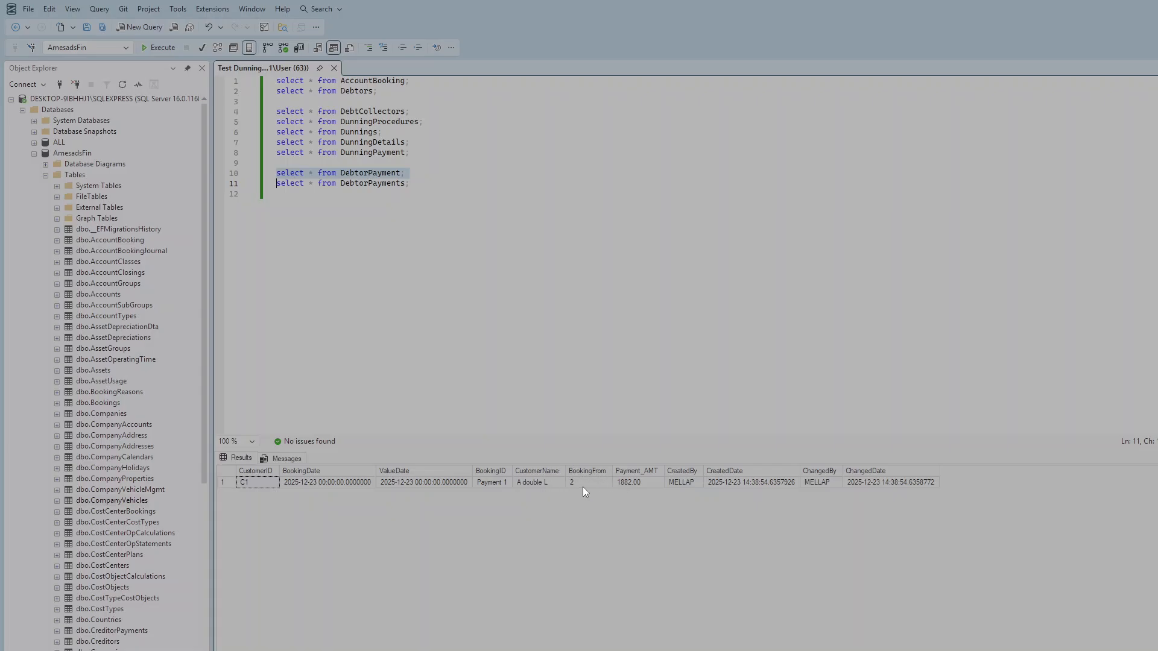
Run the select query on DebtorPayments, and rerun the one on DebtorPayment
click(244, 184)
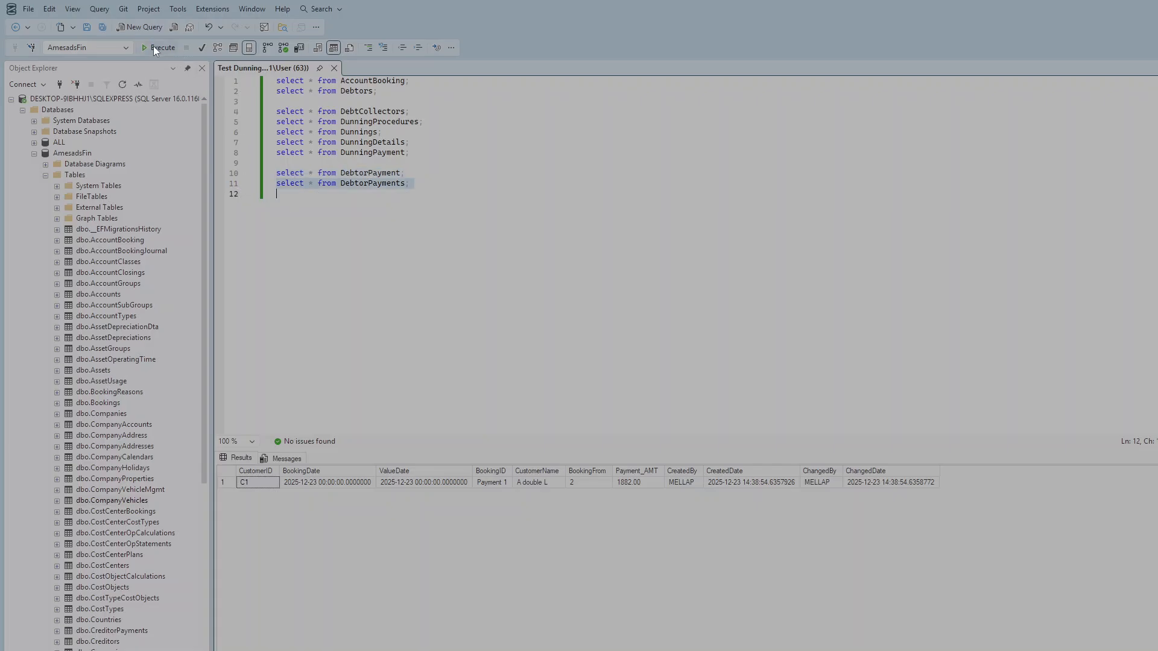
click(154, 47)
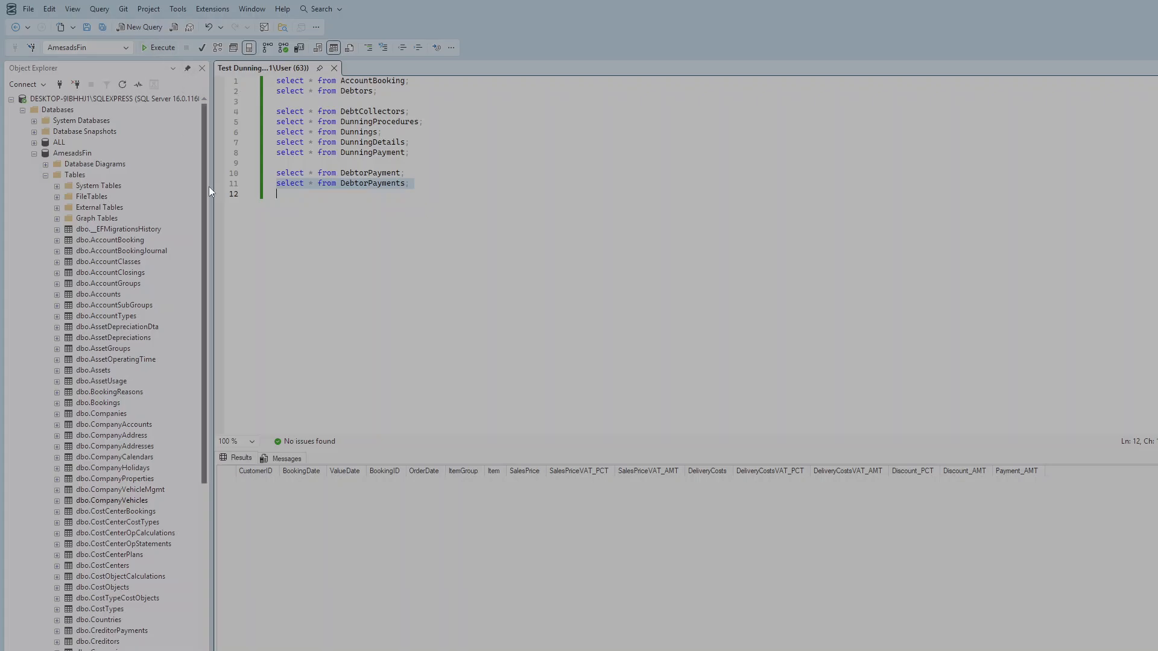
click(228, 173)
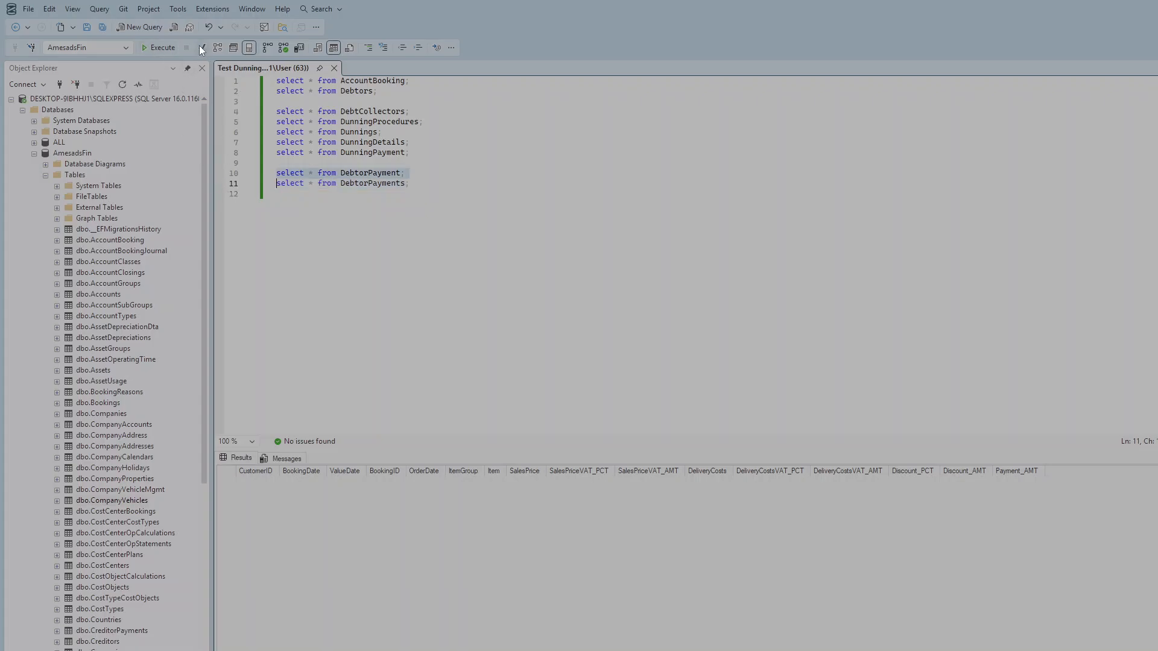
click(161, 47)
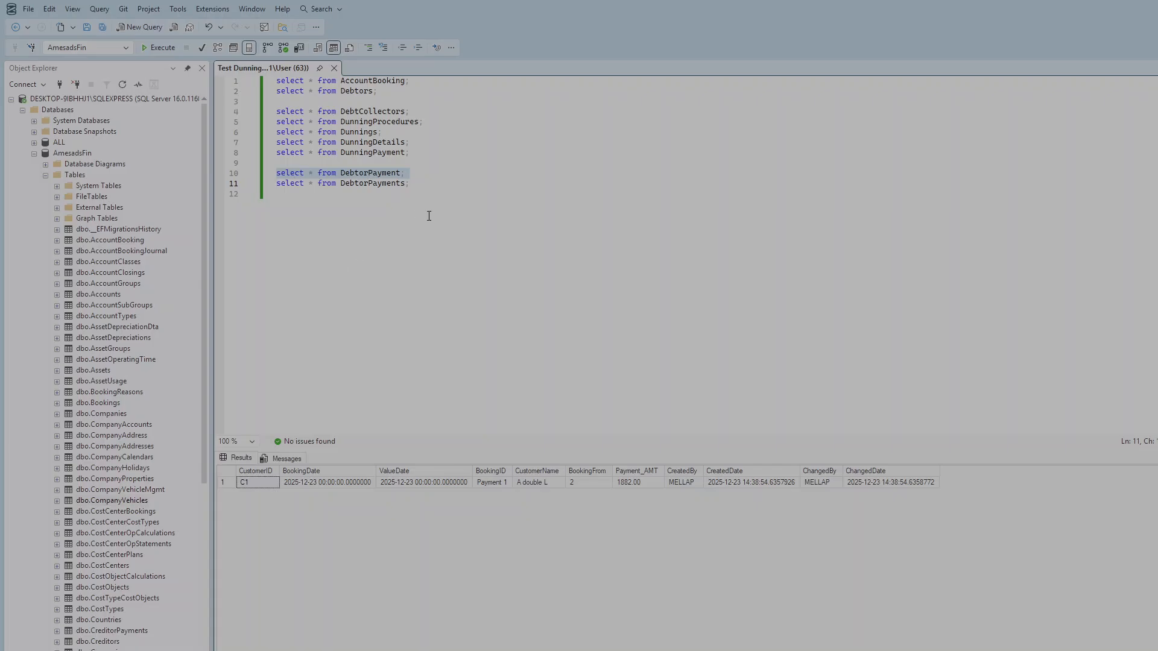
click(423, 186)
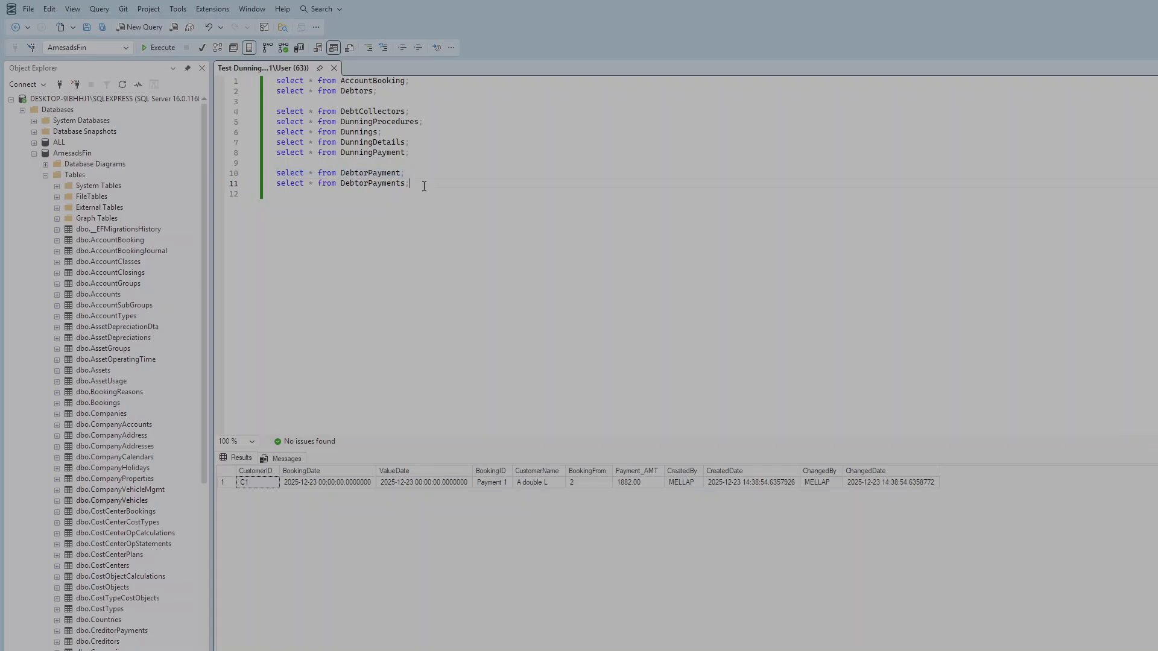
click(410, 197)
key(Return)
text(select)
key(BackSpace)
key(BackSpace)
key(BackSpace)
key(BackSpace)
key(BackSpace)
key(BackSpace)
key(BackSpace)
key(BackSpace)
key(BackSpace)
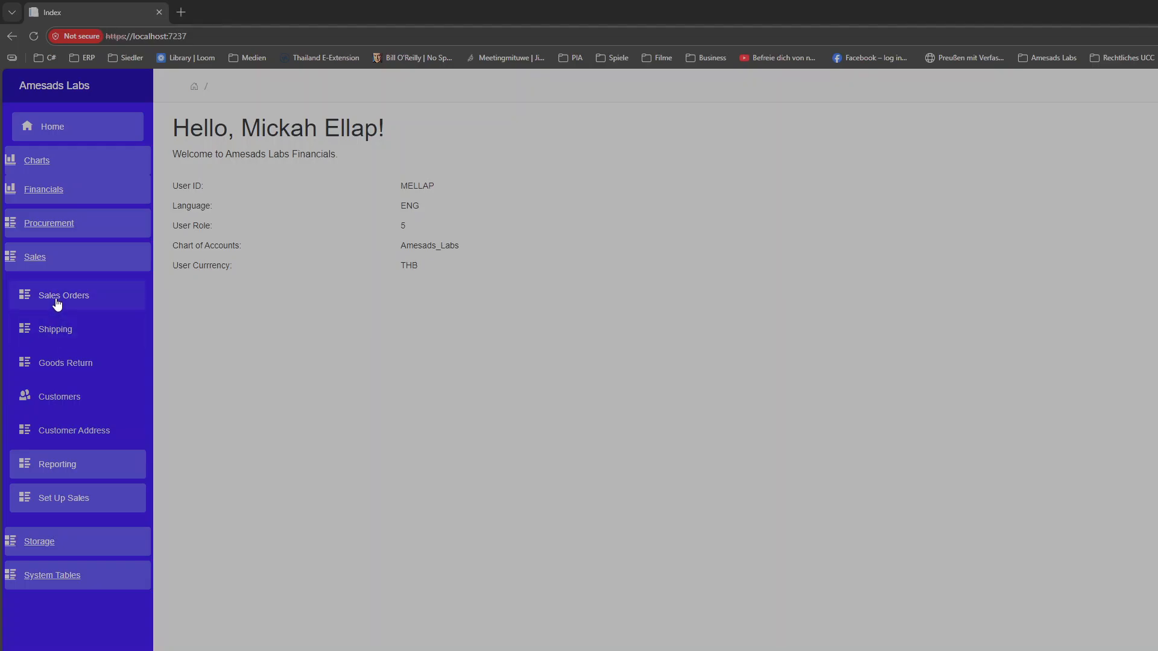
Switch to Amesads Labs and open the sales order dated 22.12.2025
click(57, 302)
click(311, 188)
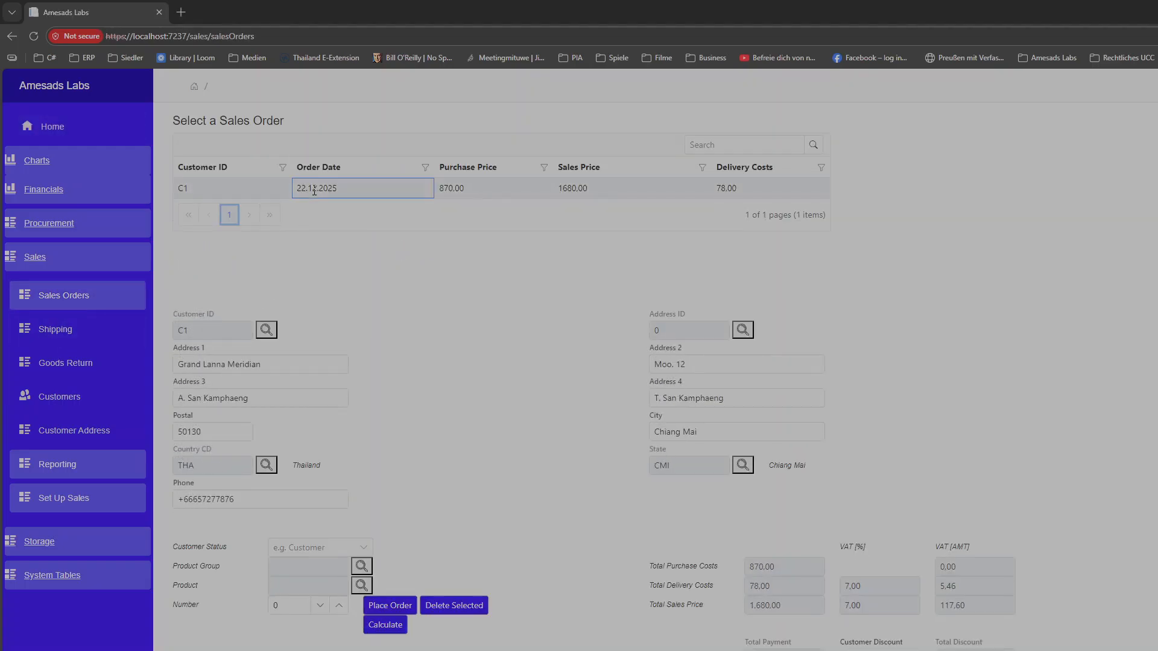